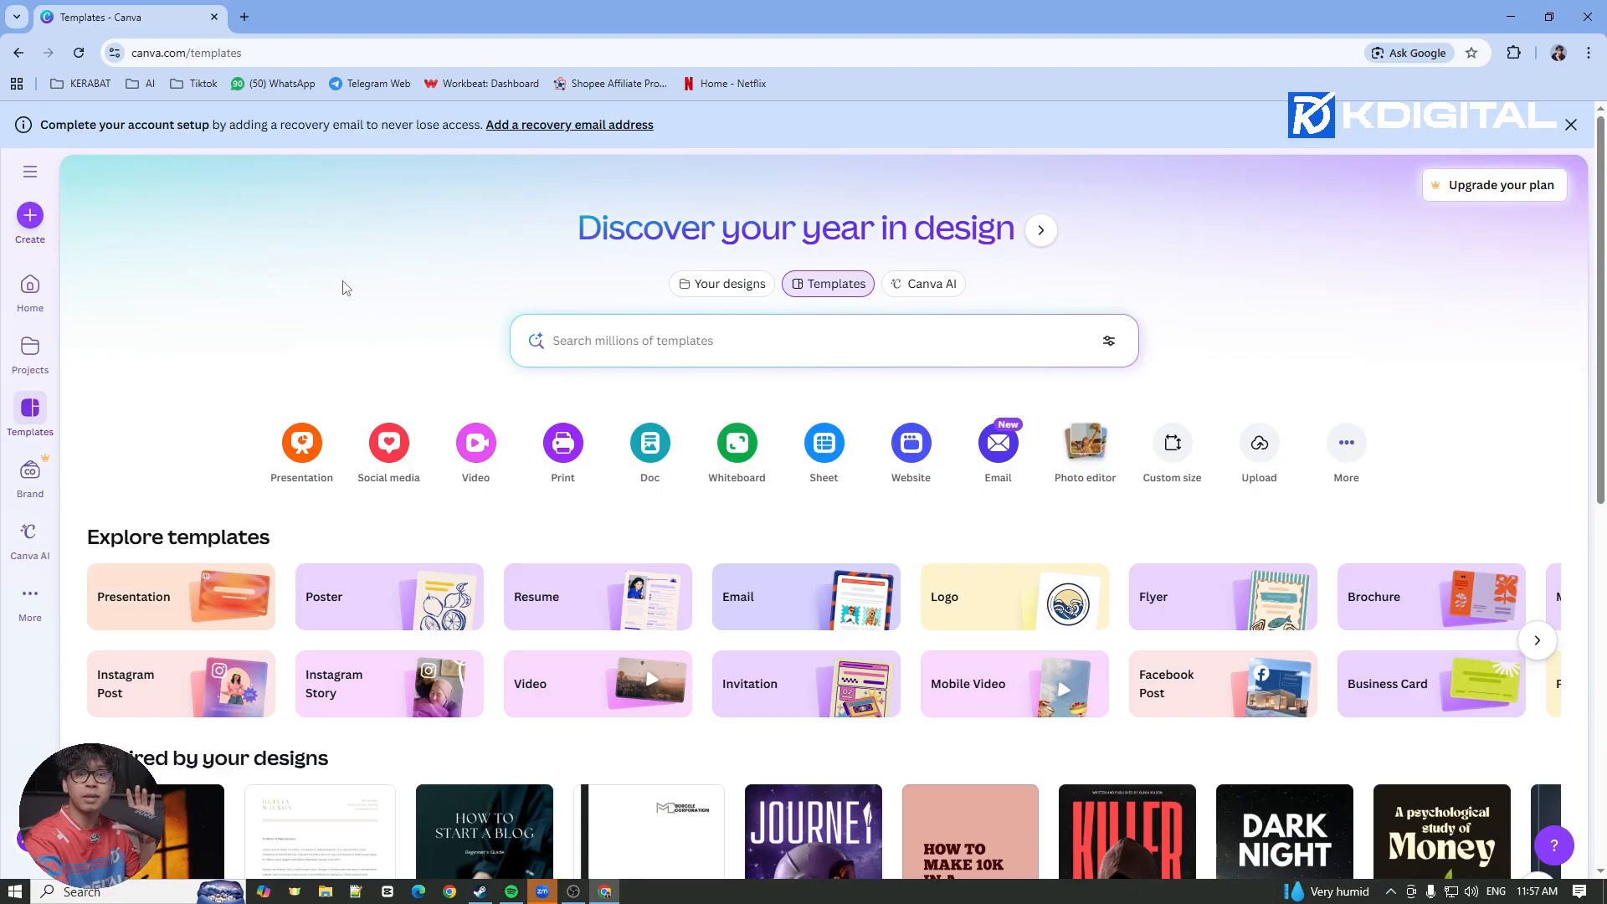
Search the templates for "youtube thumbnail" and open the sunset Relaxing Music Playlist template for customizing
click(683, 352)
text(youtube thumbnail)
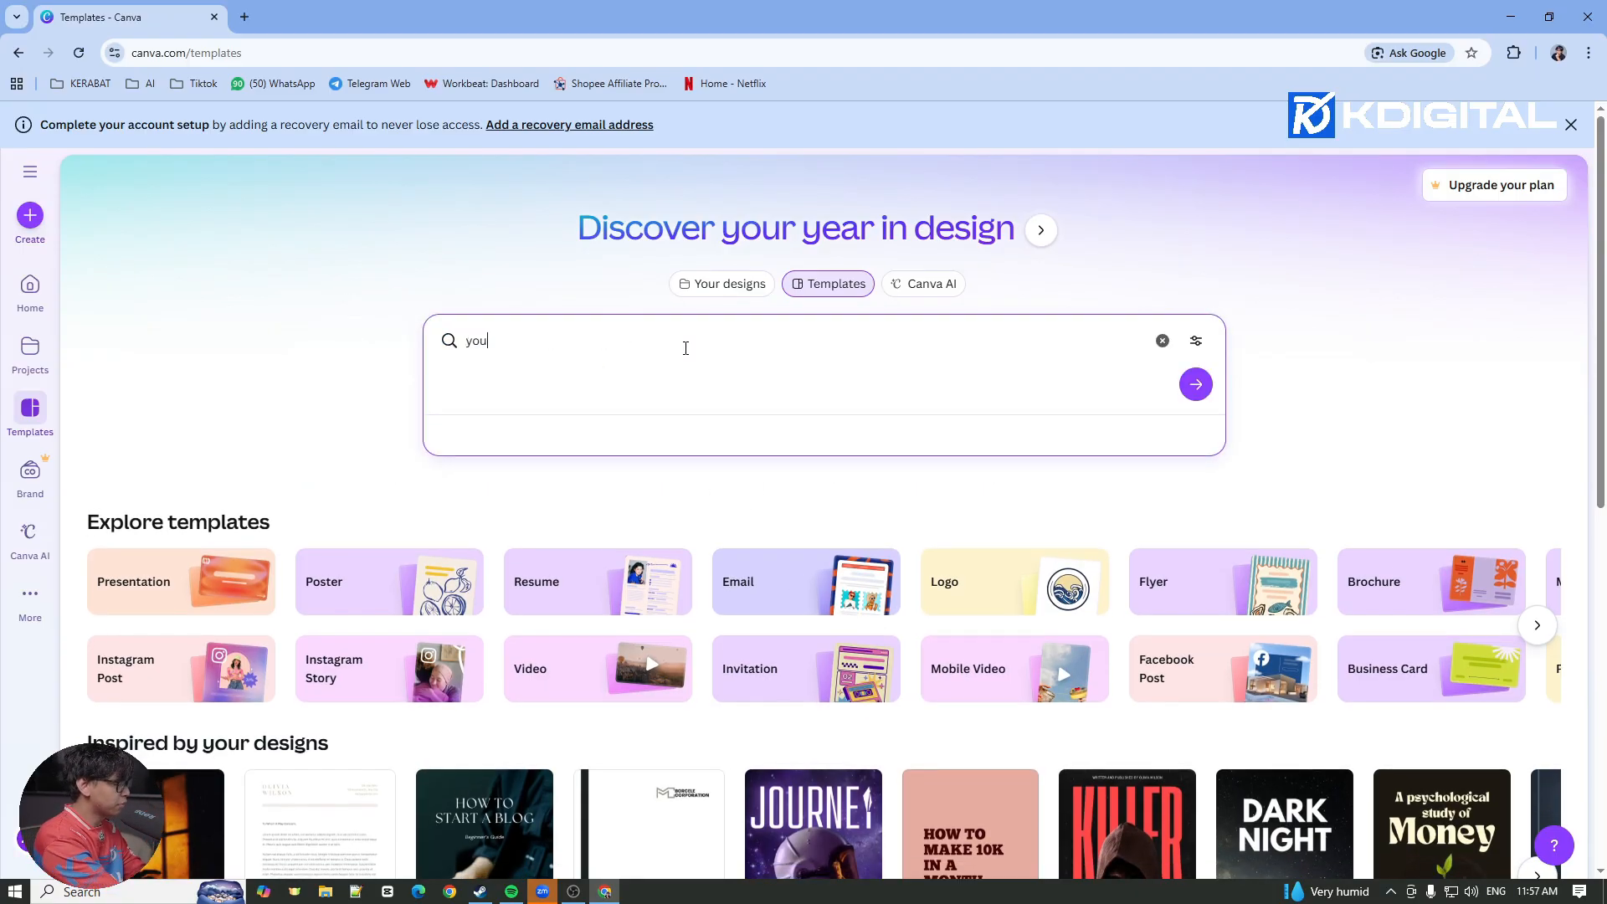
key(Return)
scroll(1155, 540, down, 3)
scroll(1154, 540, down, 9)
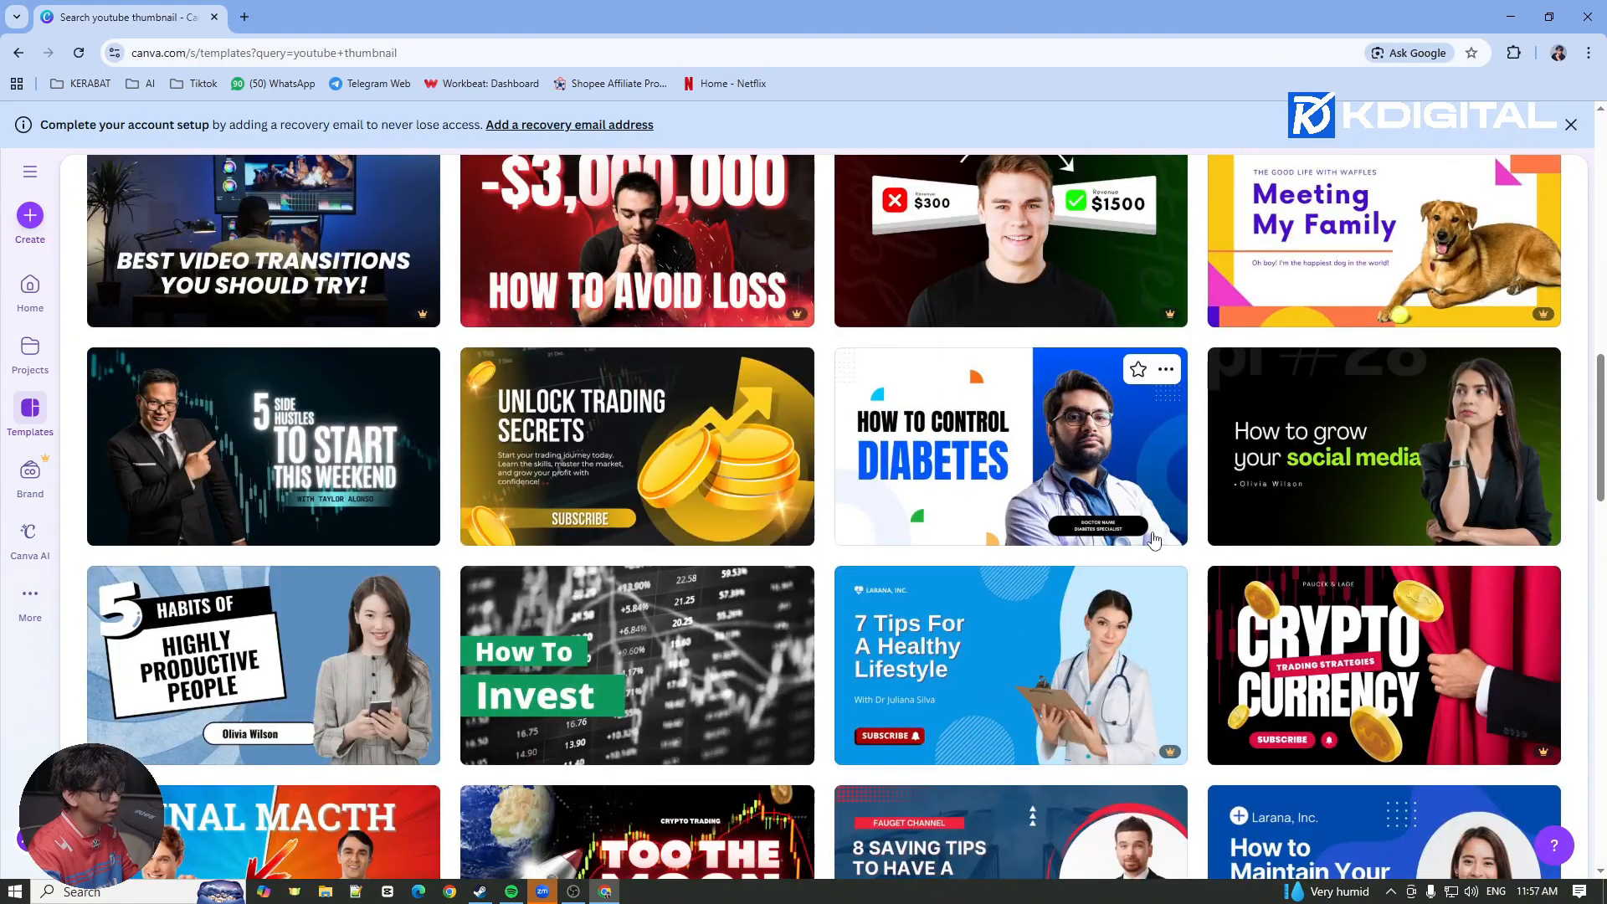
scroll(1154, 540, down, 4)
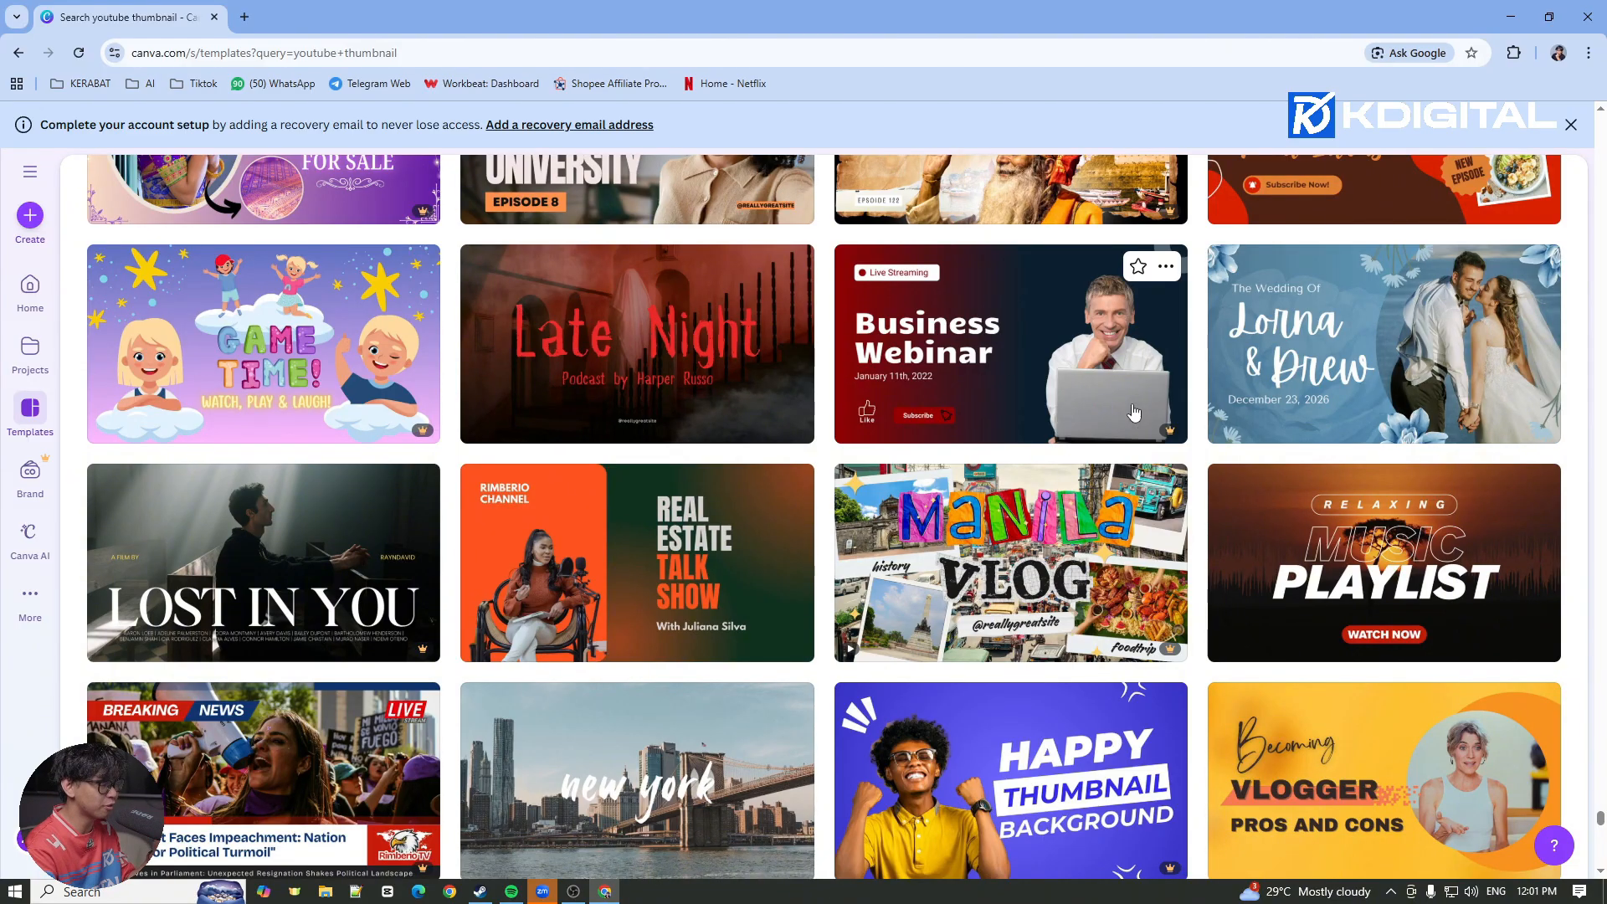
click(1410, 565)
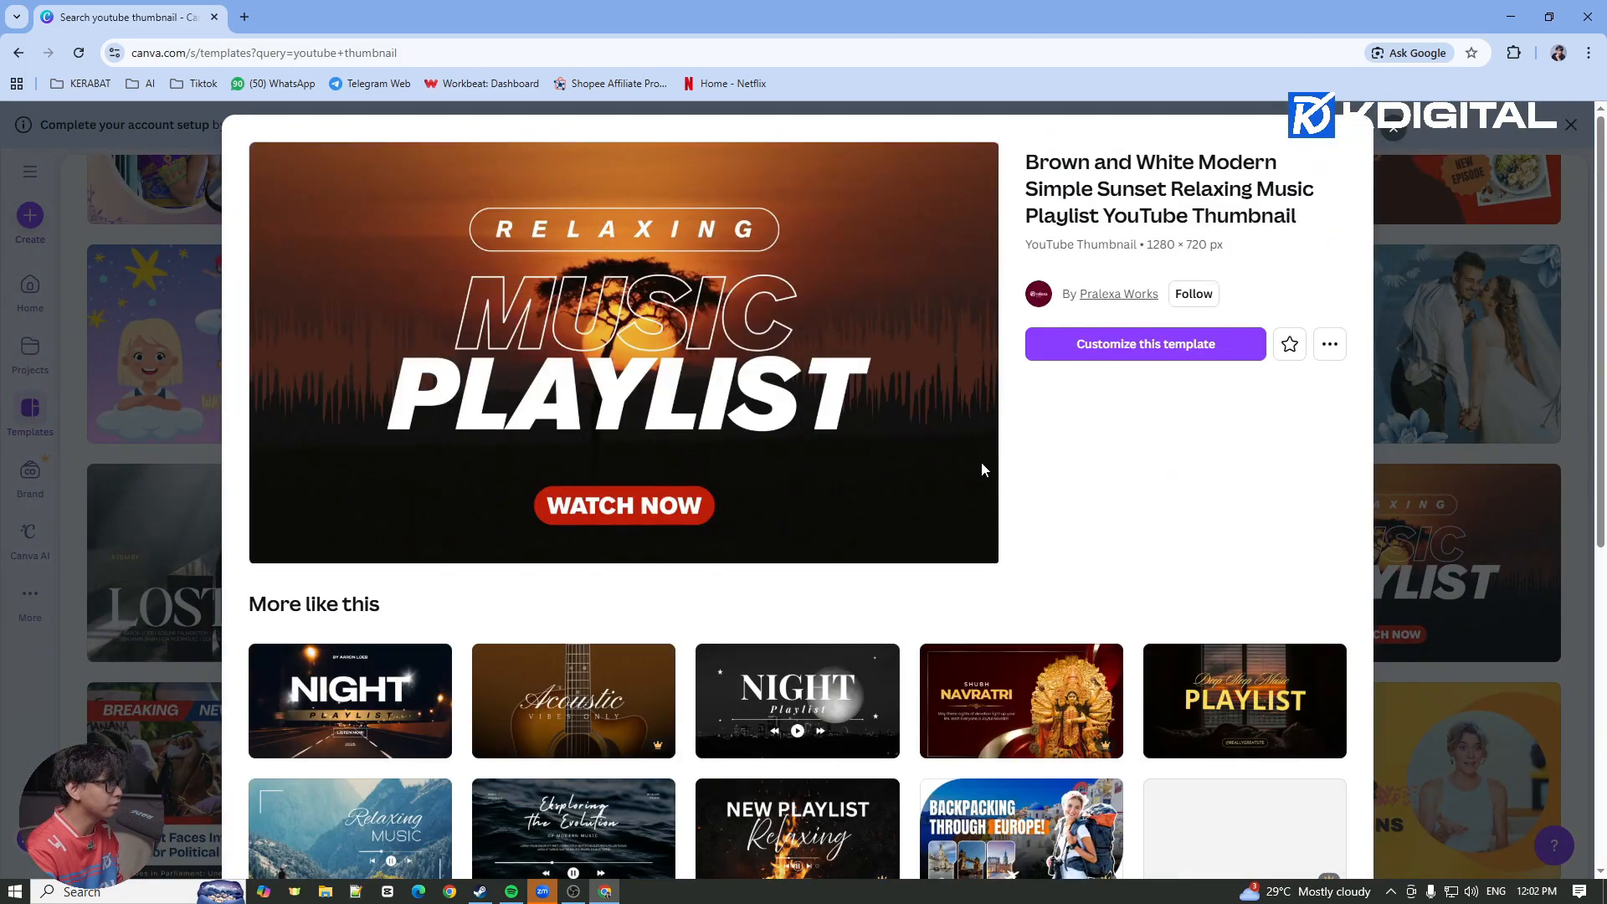
click(1143, 355)
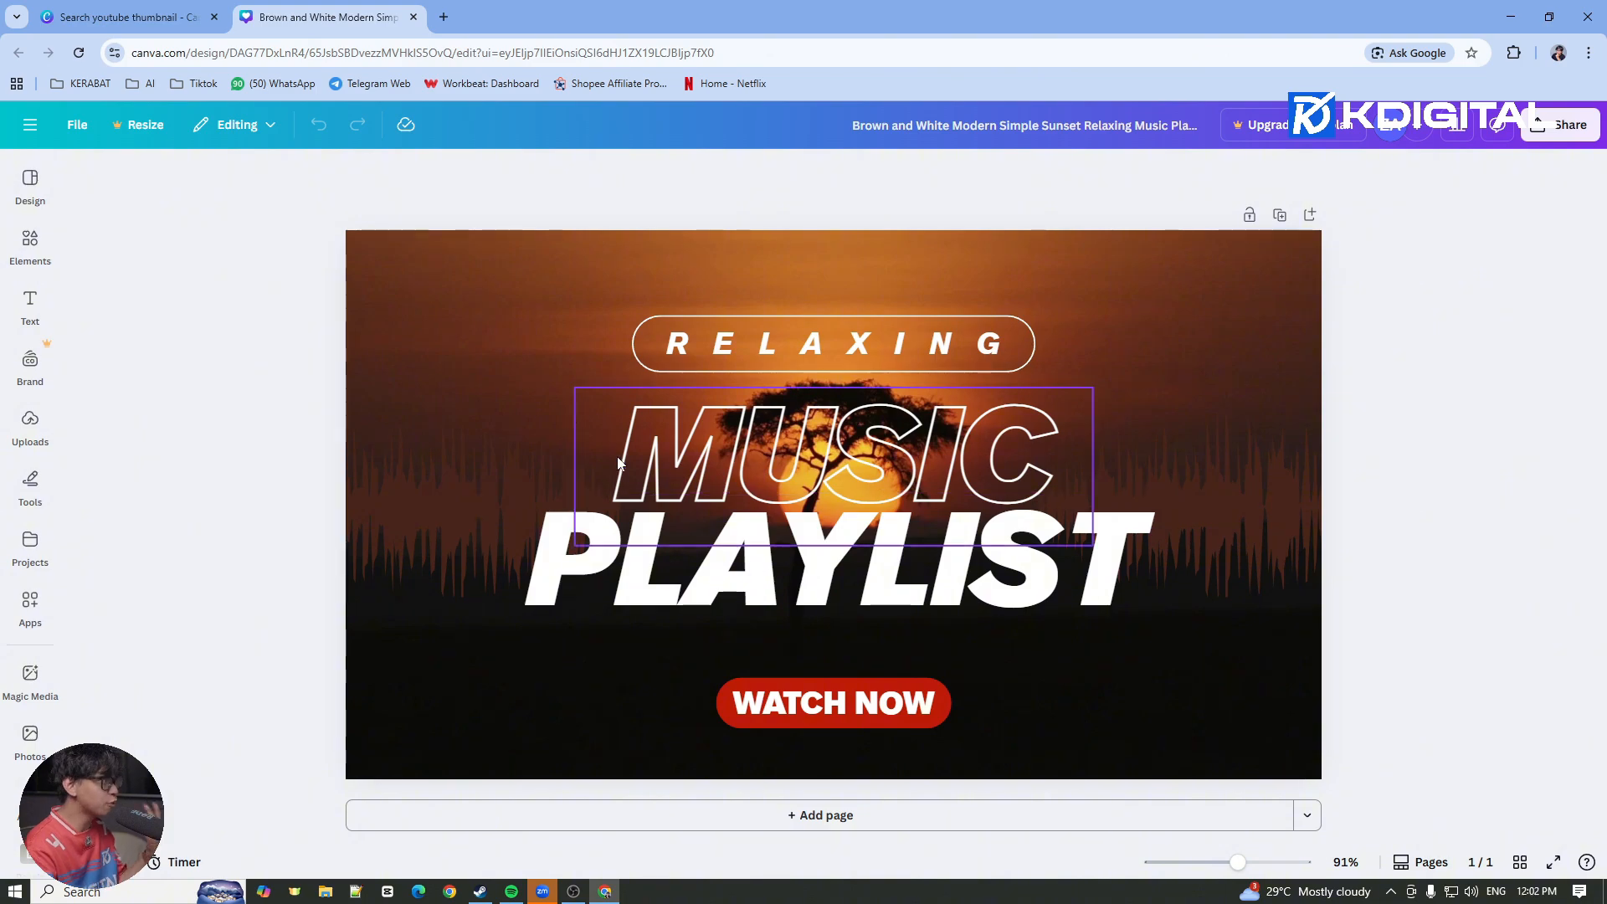
Create a new blank design with a custom size of 1080 × 1920 px
click(156, 12)
click(168, 316)
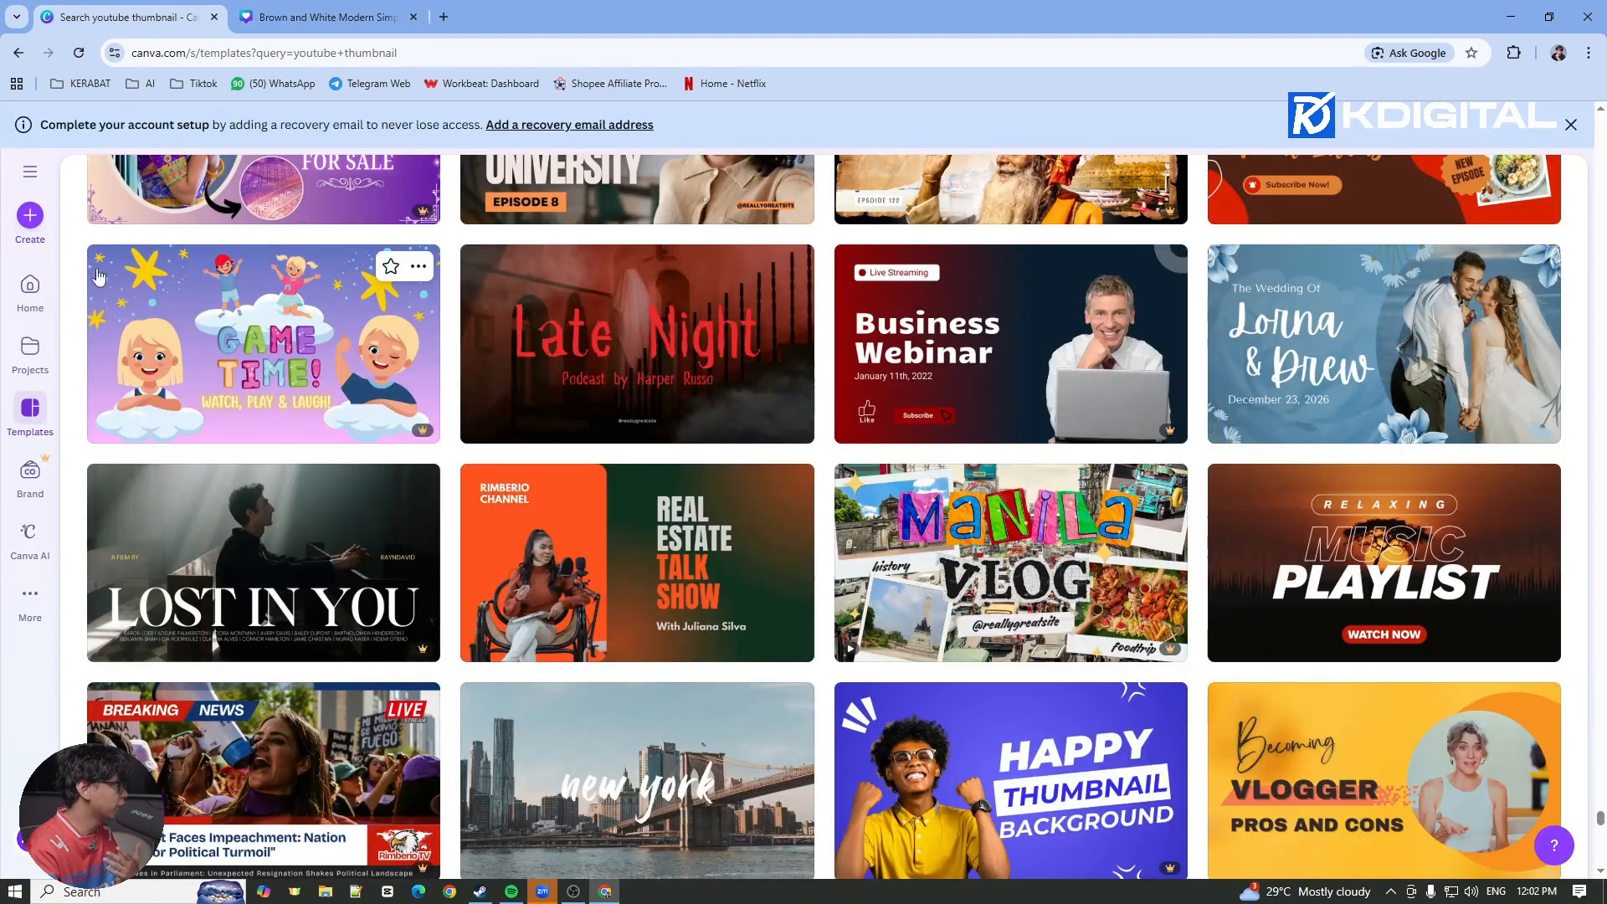
click(30, 215)
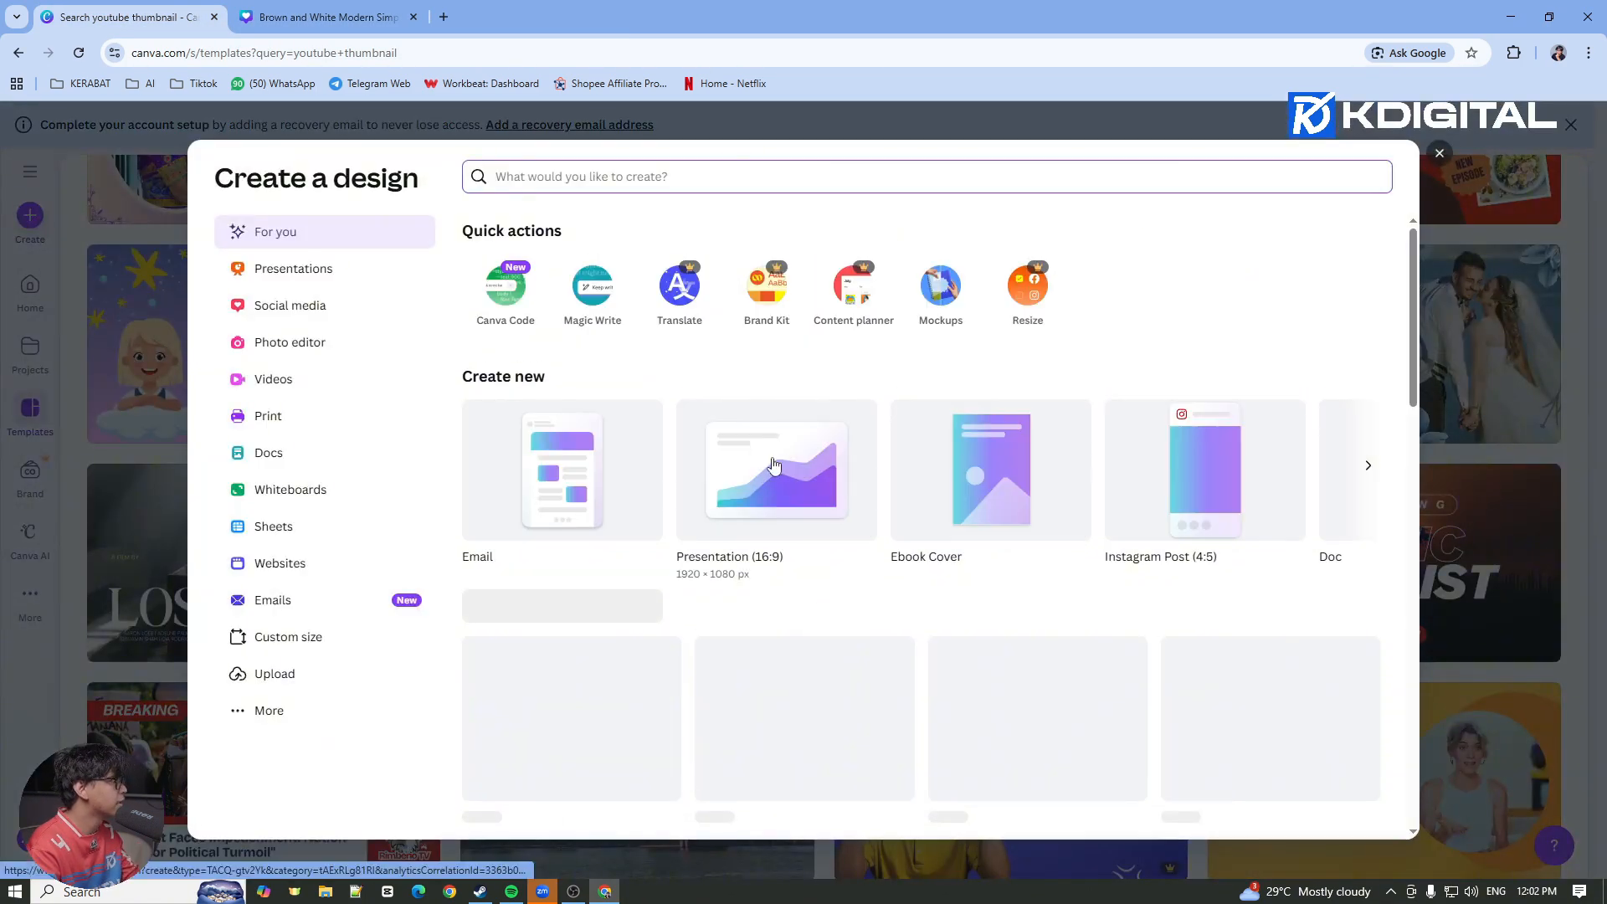
click(288, 640)
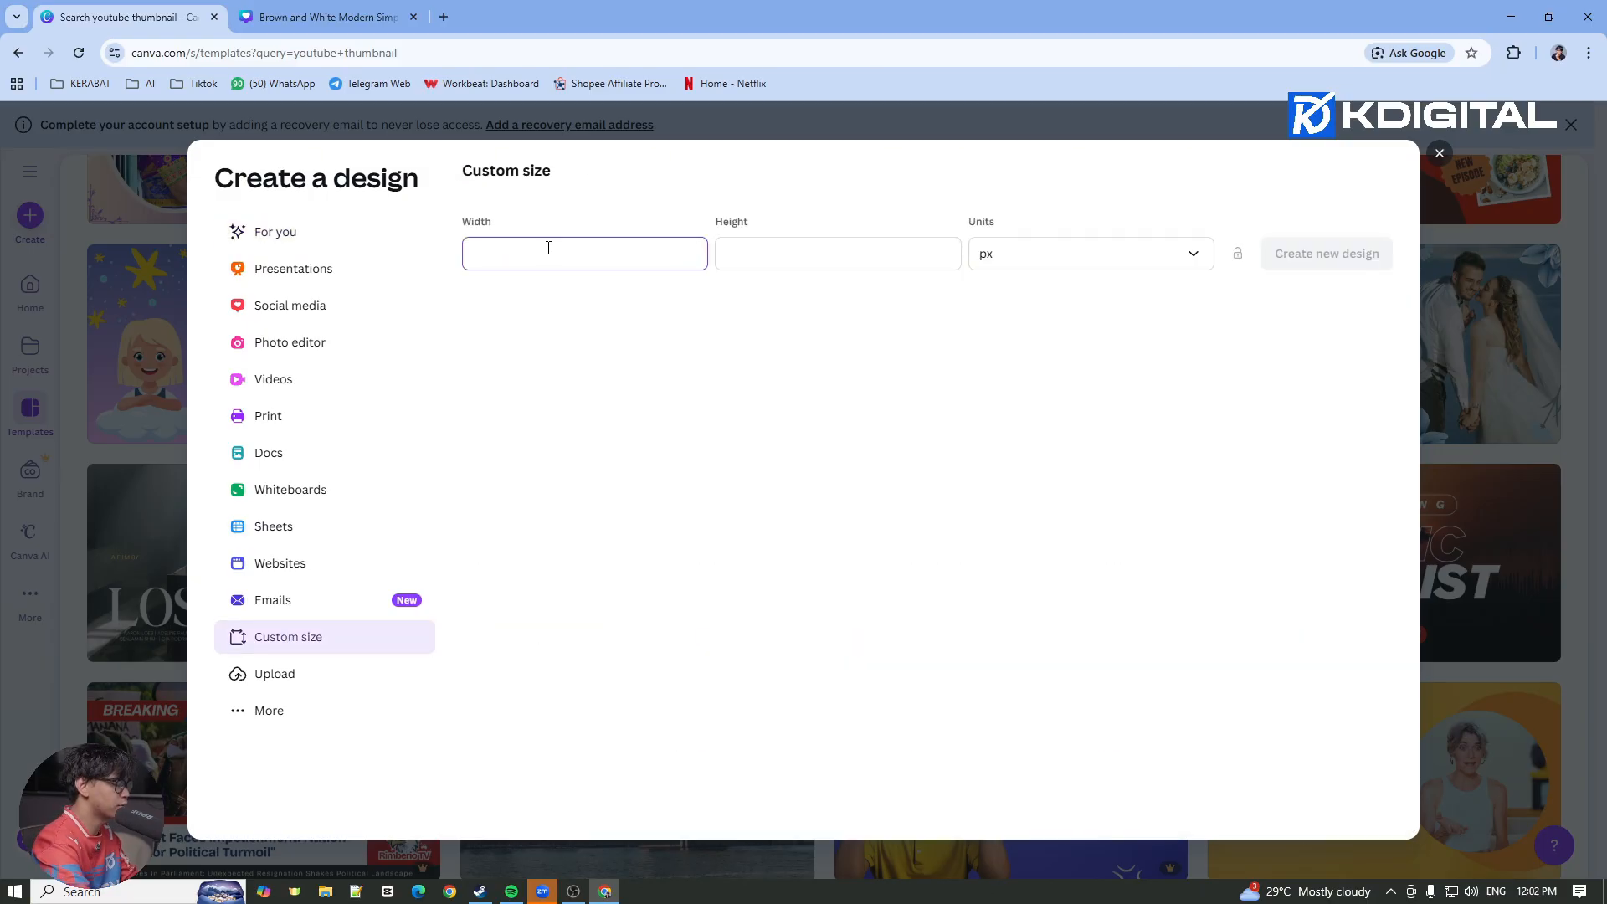
text(1080)
key(Tab)
text(19)
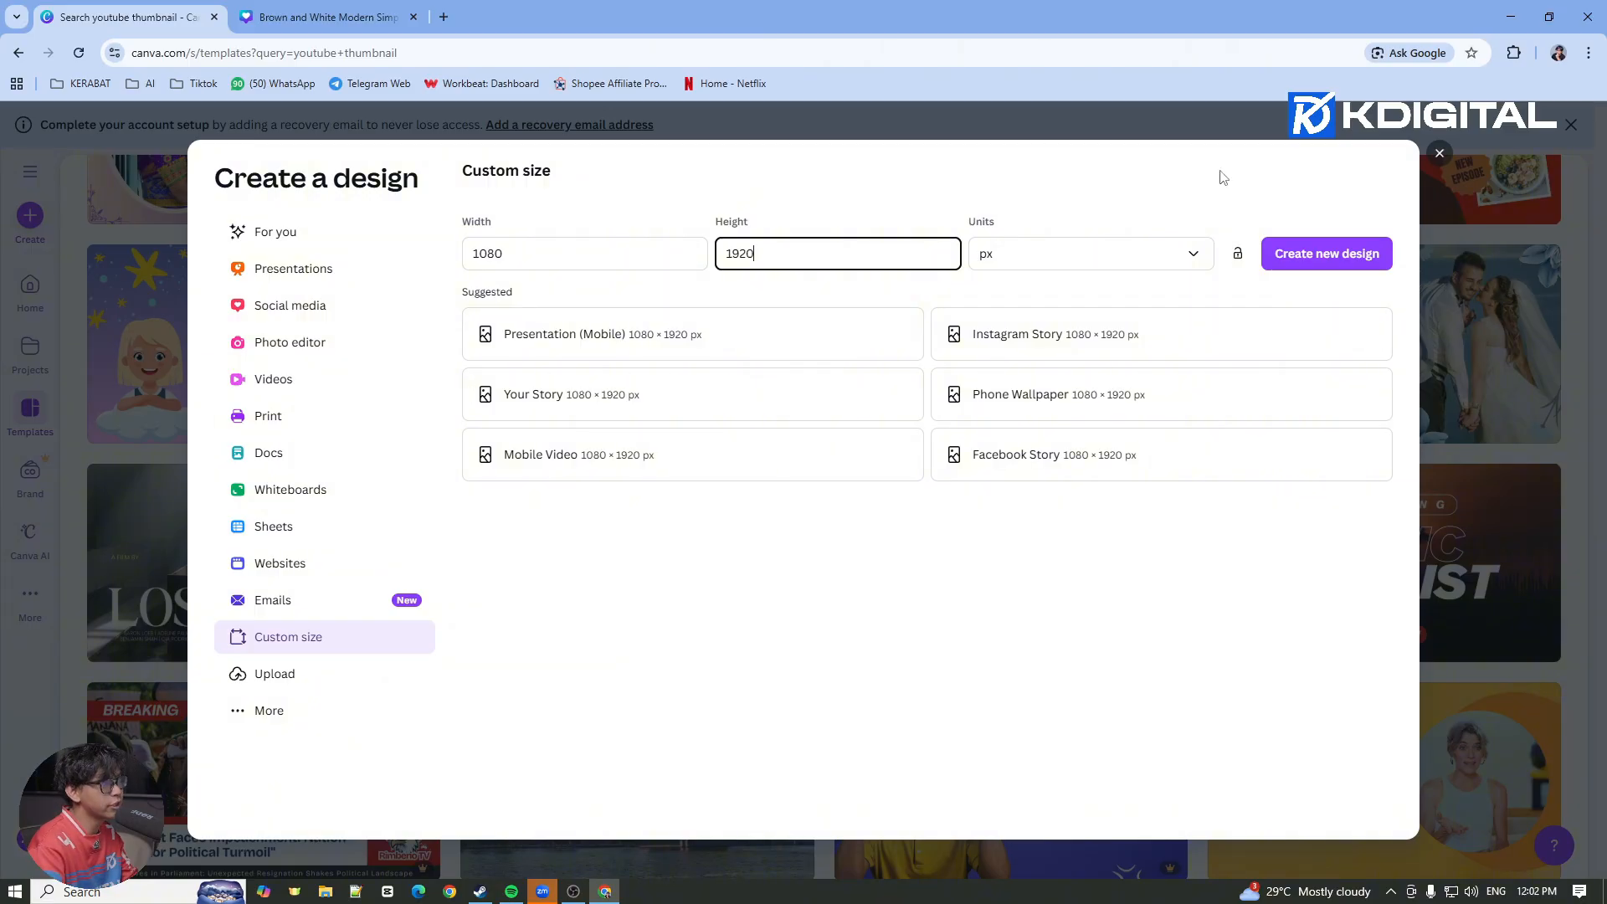
click(1327, 252)
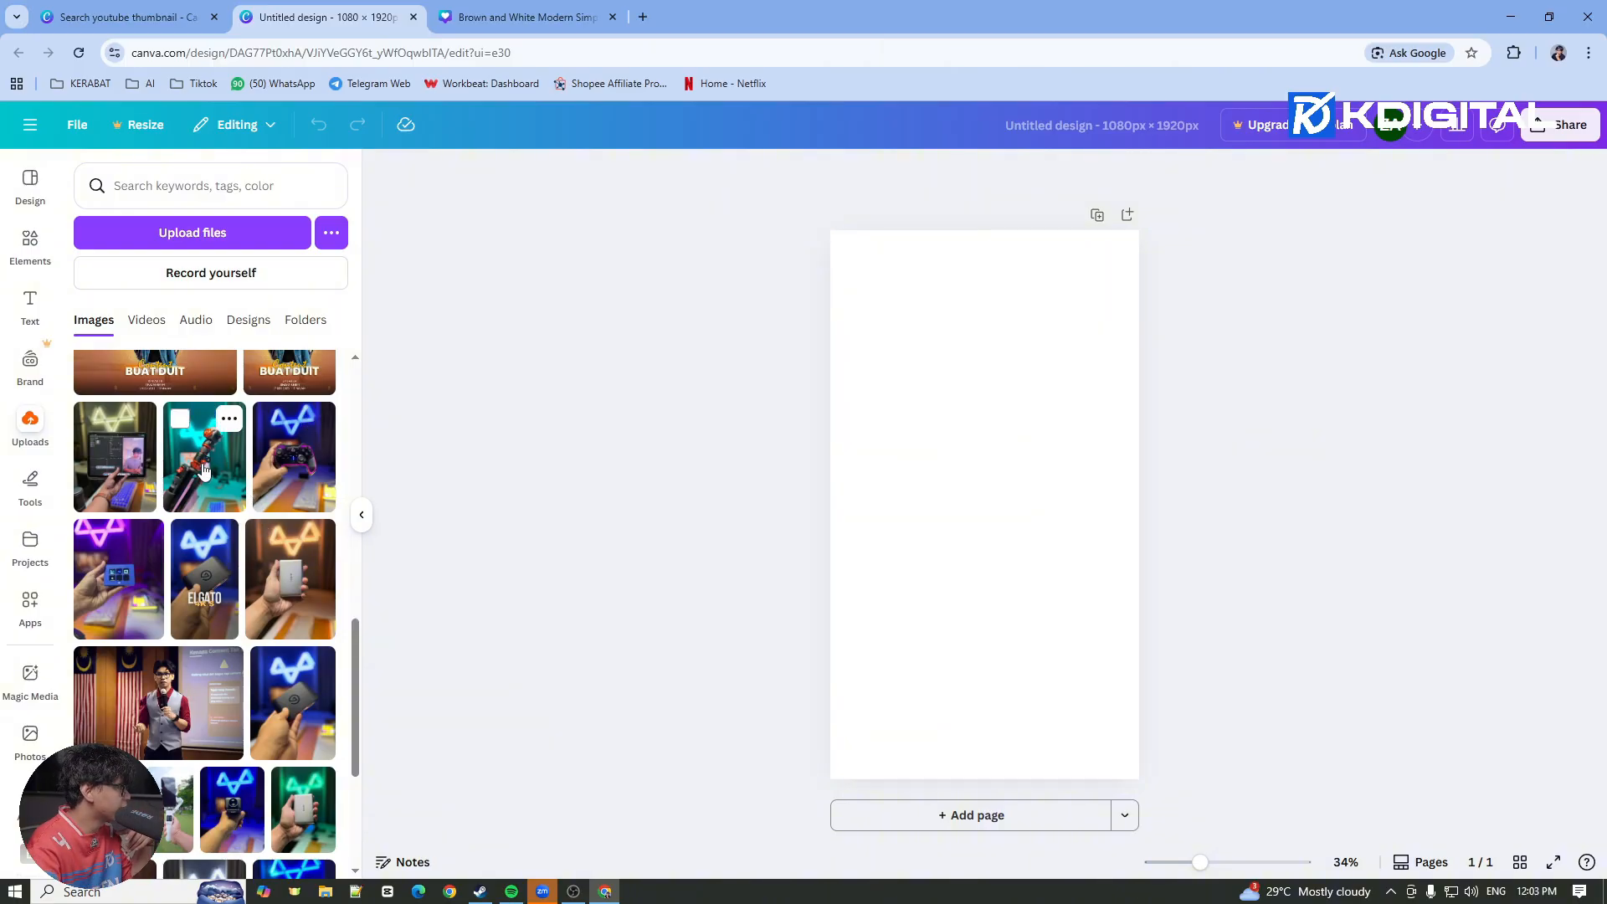
Place the uploaded tripod photo with the teal background on the page and enlarge it to cover the whole canvas
drag(205, 474, 888, 423)
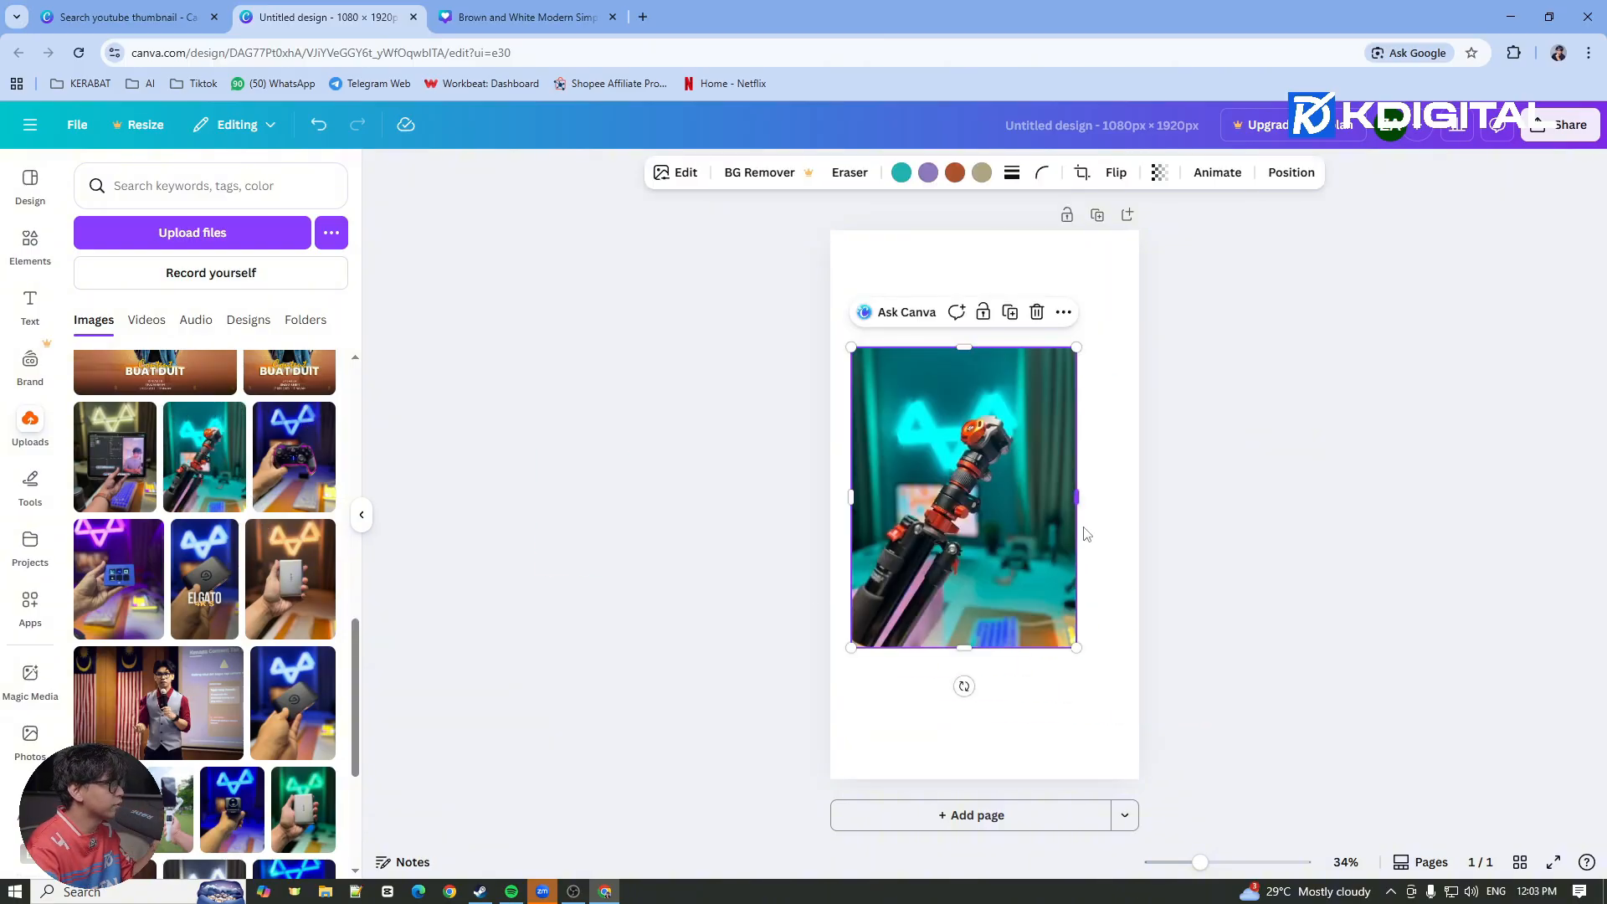
drag(1075, 648, 1139, 732)
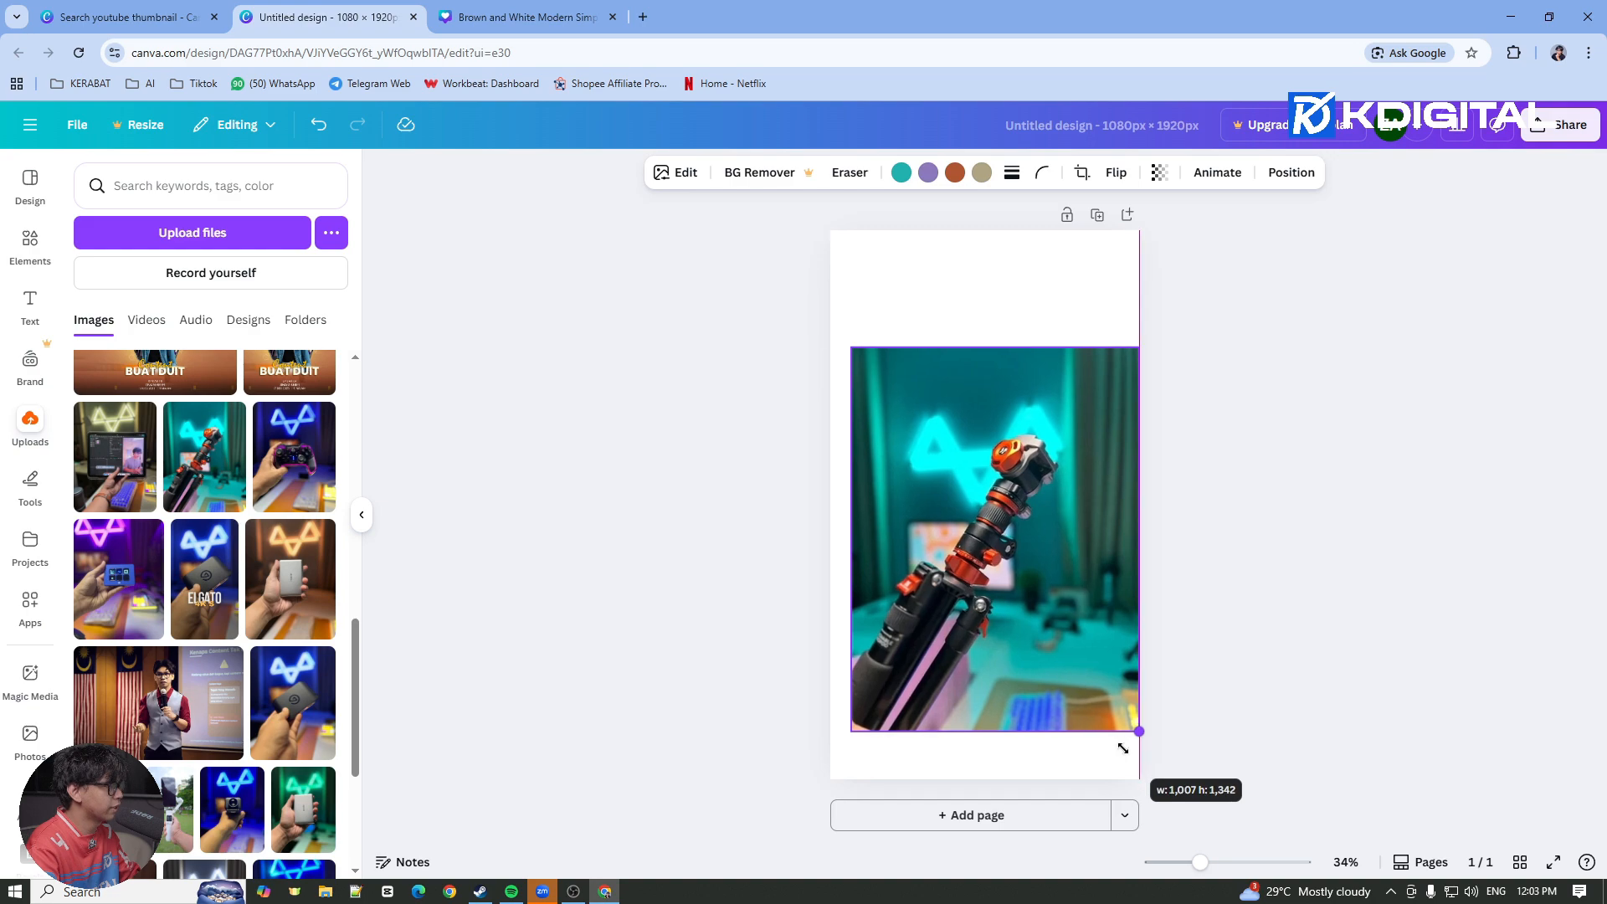
drag(849, 344, 828, 313)
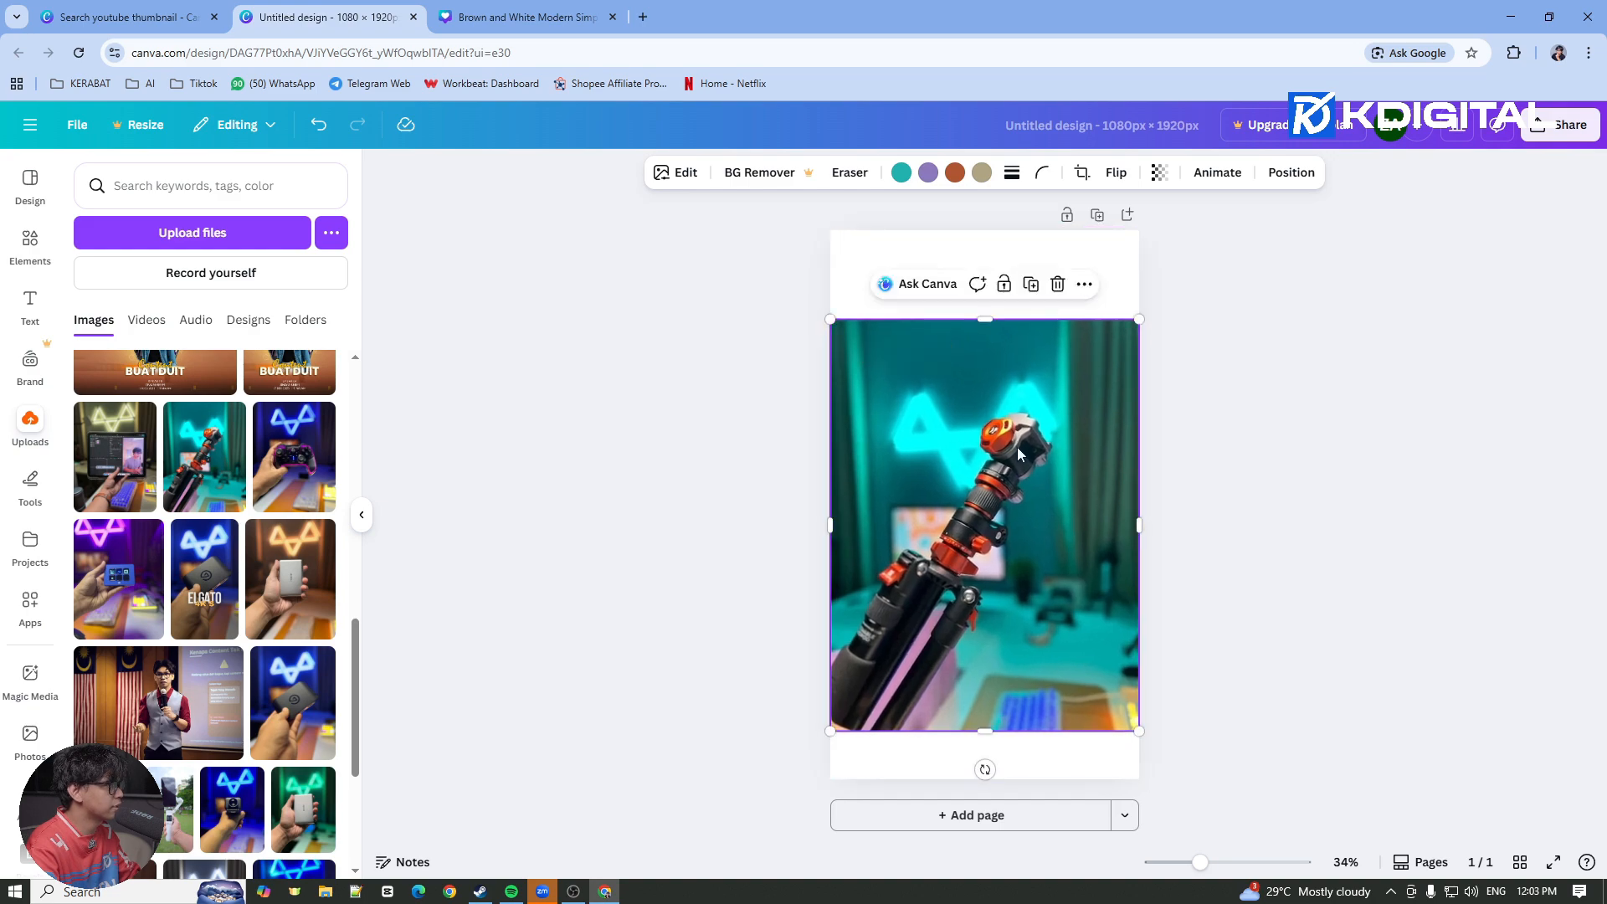
drag(1004, 527, 1004, 506)
drag(1139, 711, 1189, 782)
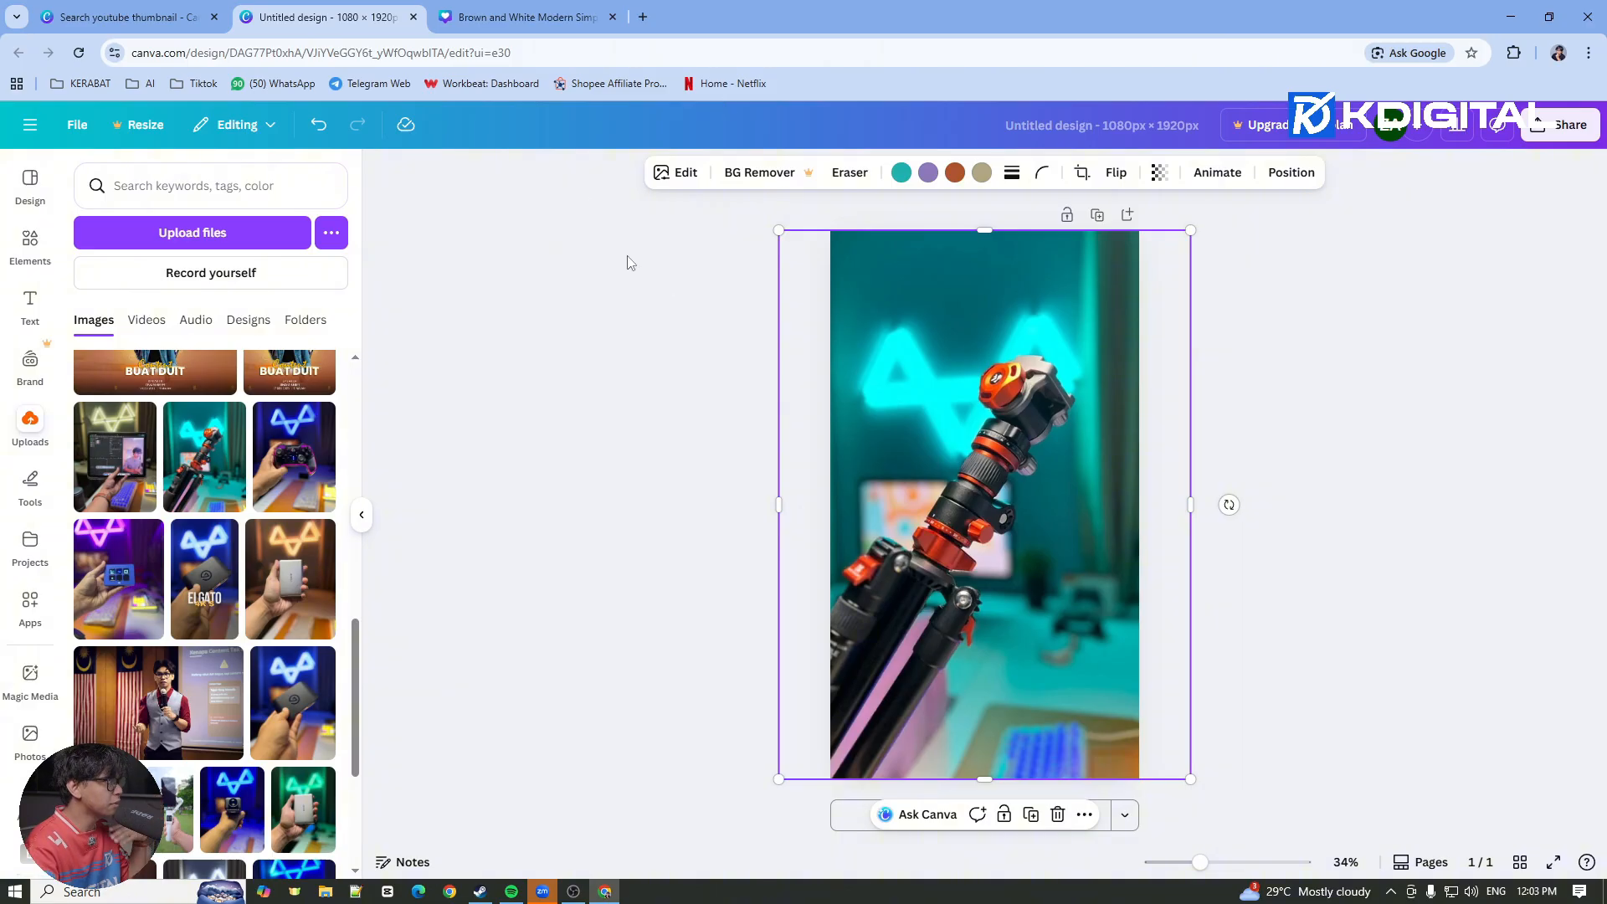
Copy the MUSIC and PLAYLIST text from the template design into the portrait design and place it over the photo's lower half
click(521, 17)
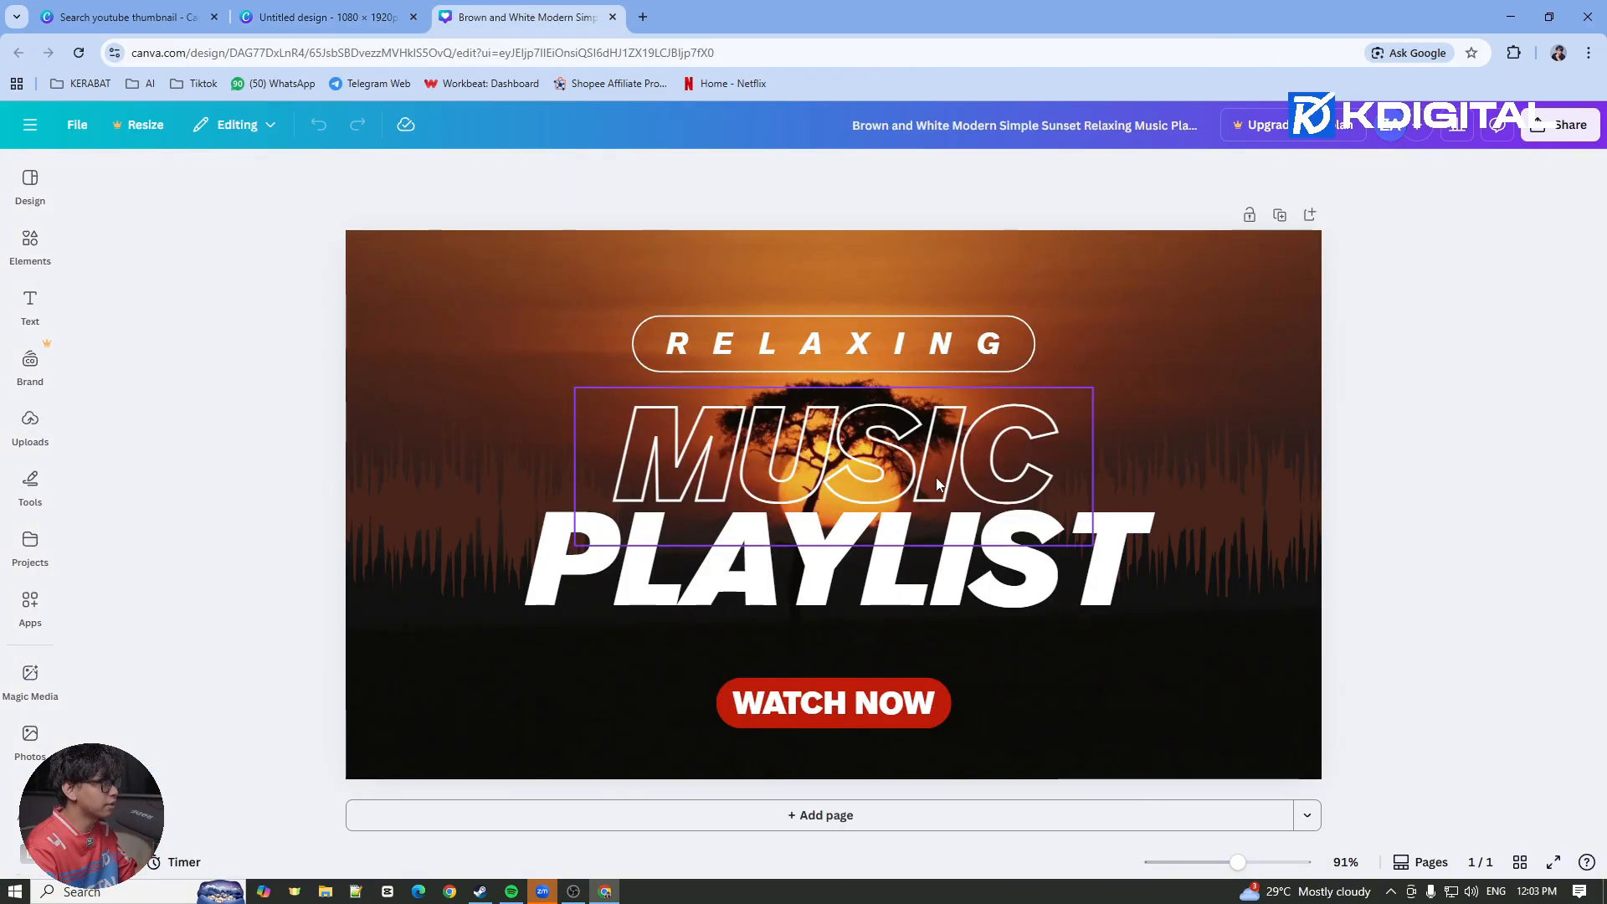
click(837, 462)
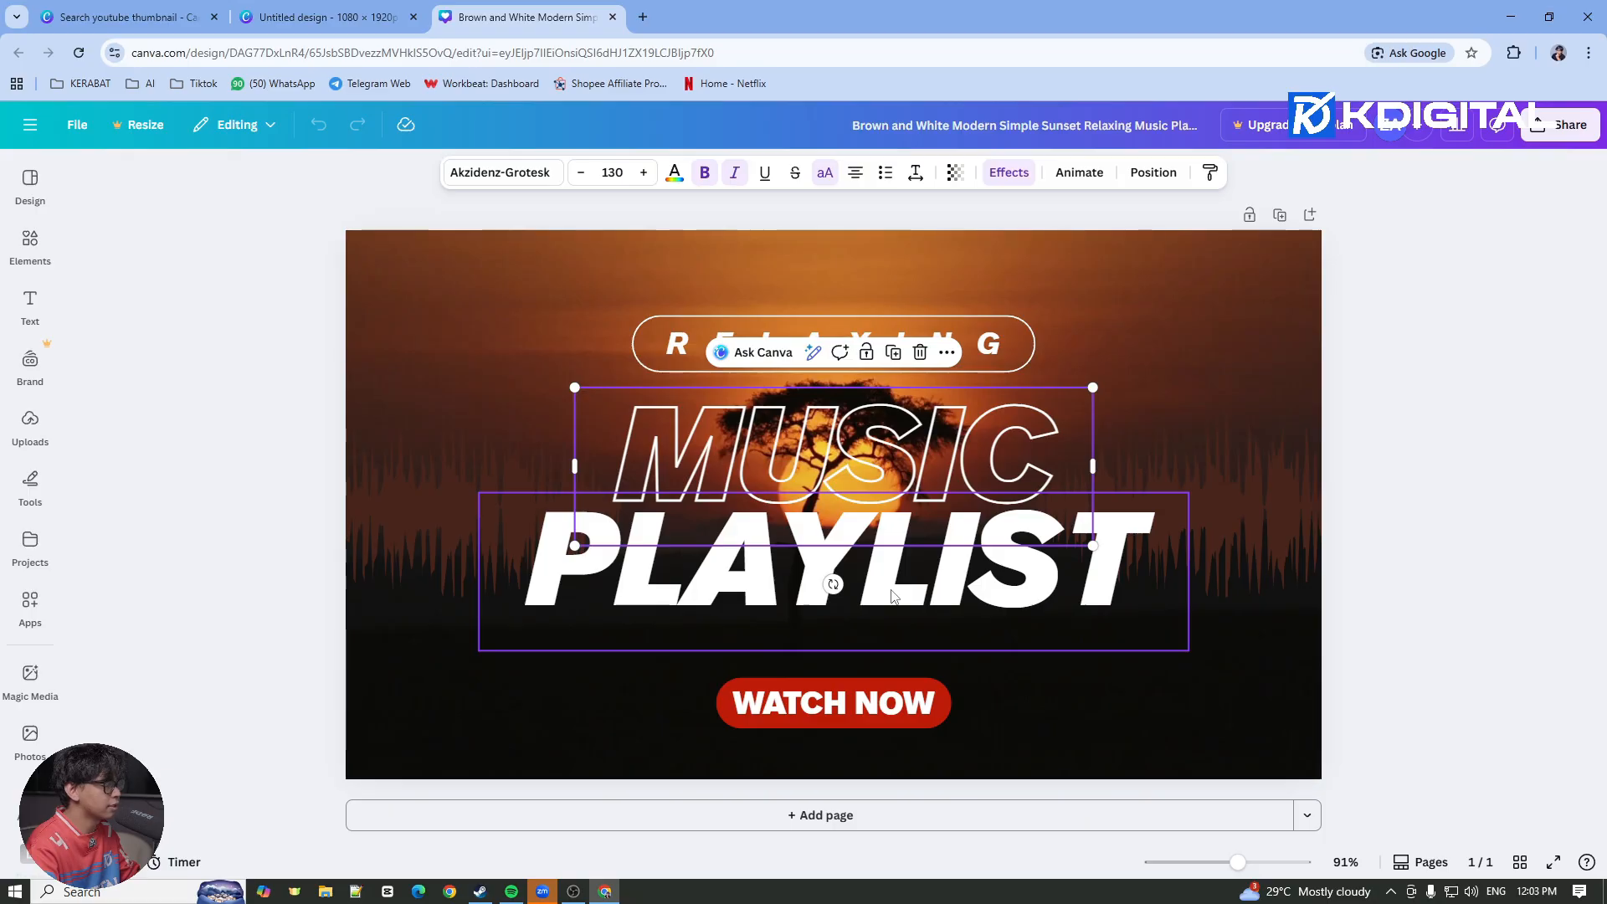
shift+click(893, 596)
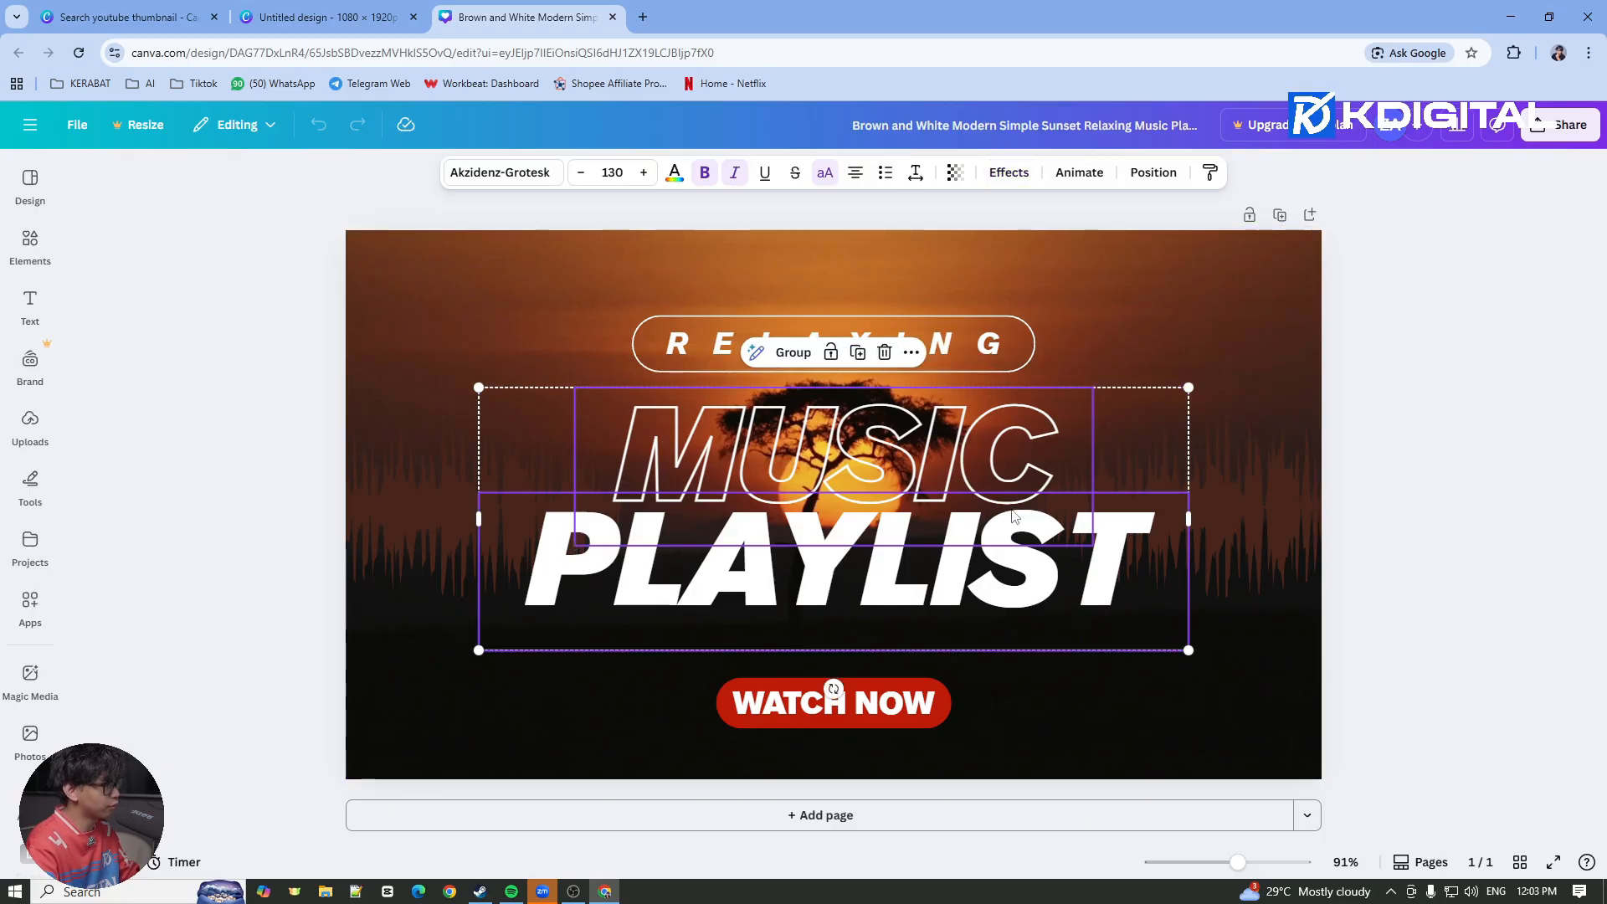
click(323, 20)
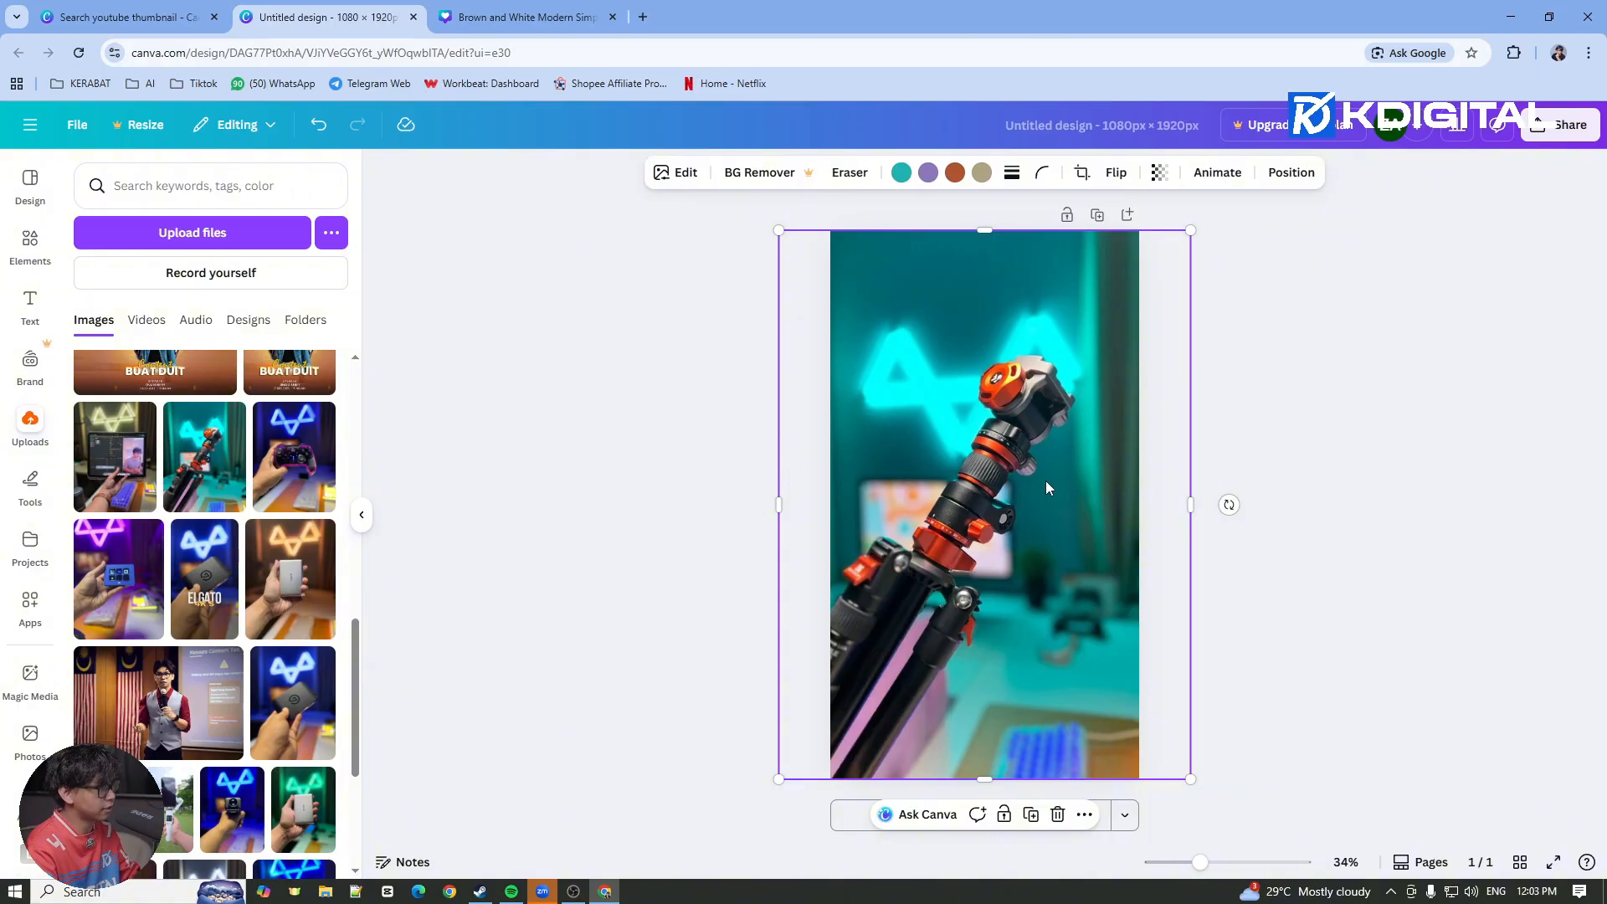
key(ctrl+v)
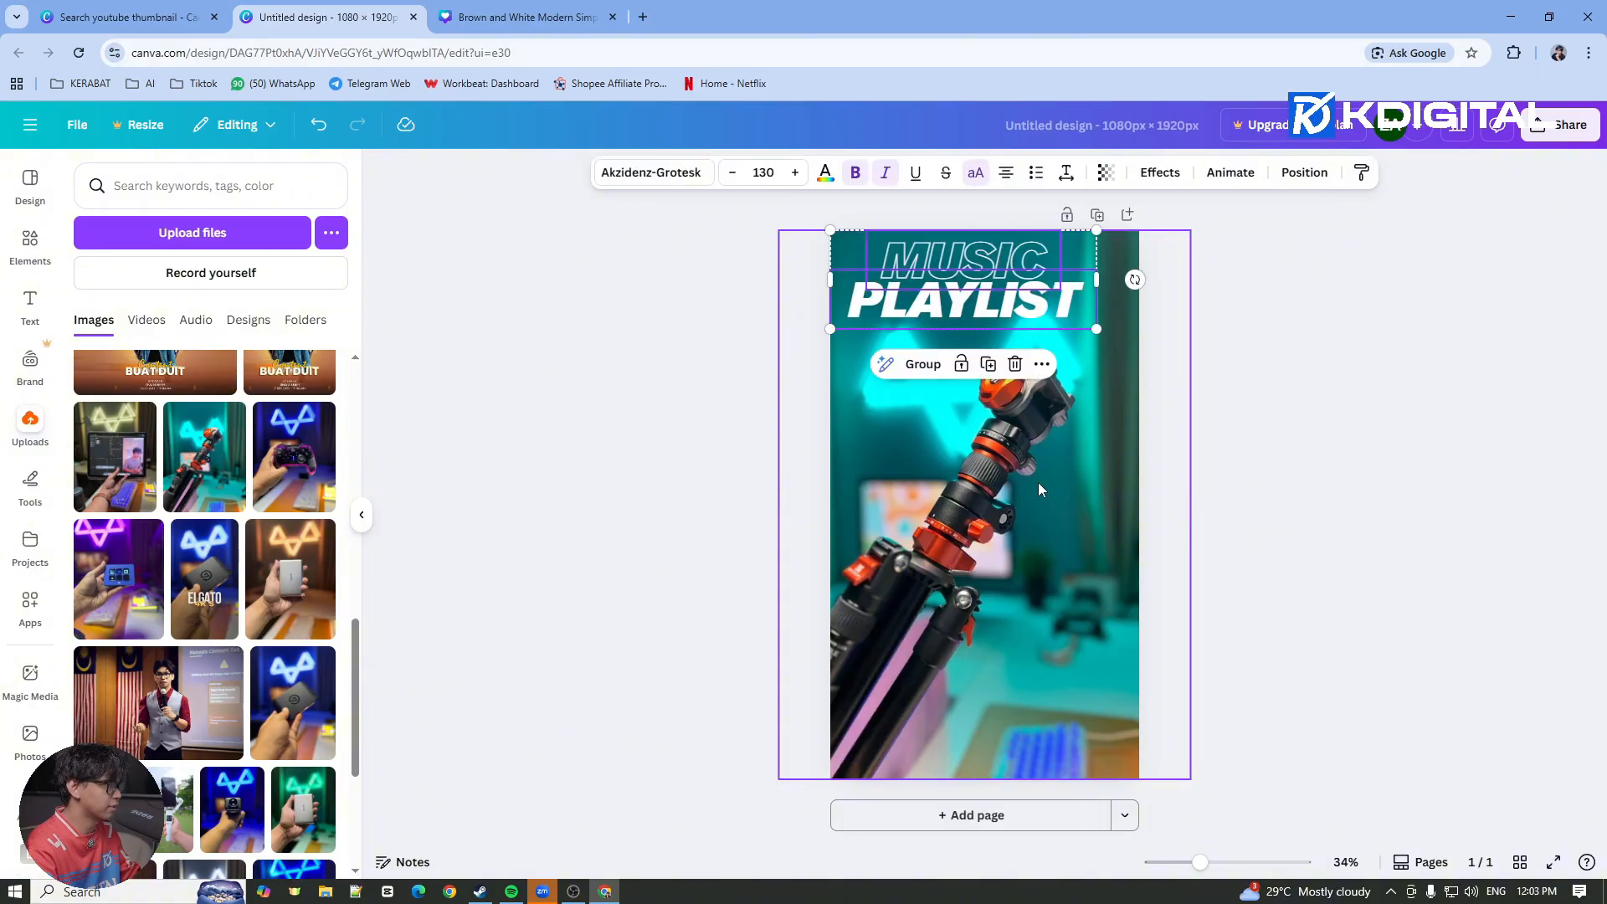
drag(985, 306, 1004, 642)
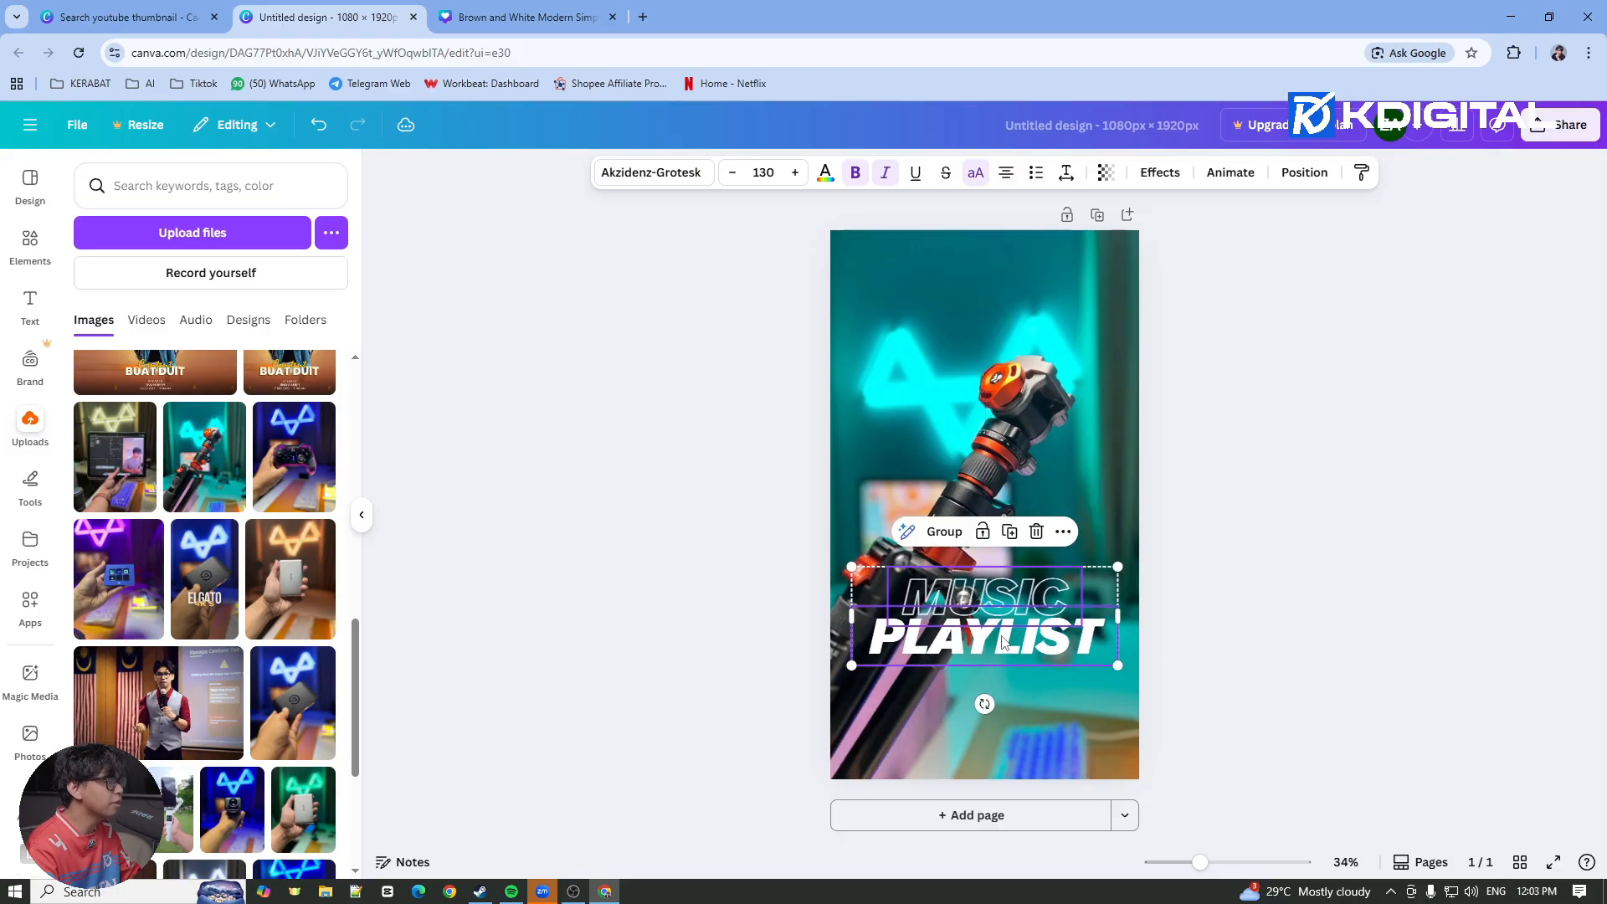
Replace the MUSIC text with TRIPOD and the PLAYLIST text with K&F
click(1290, 643)
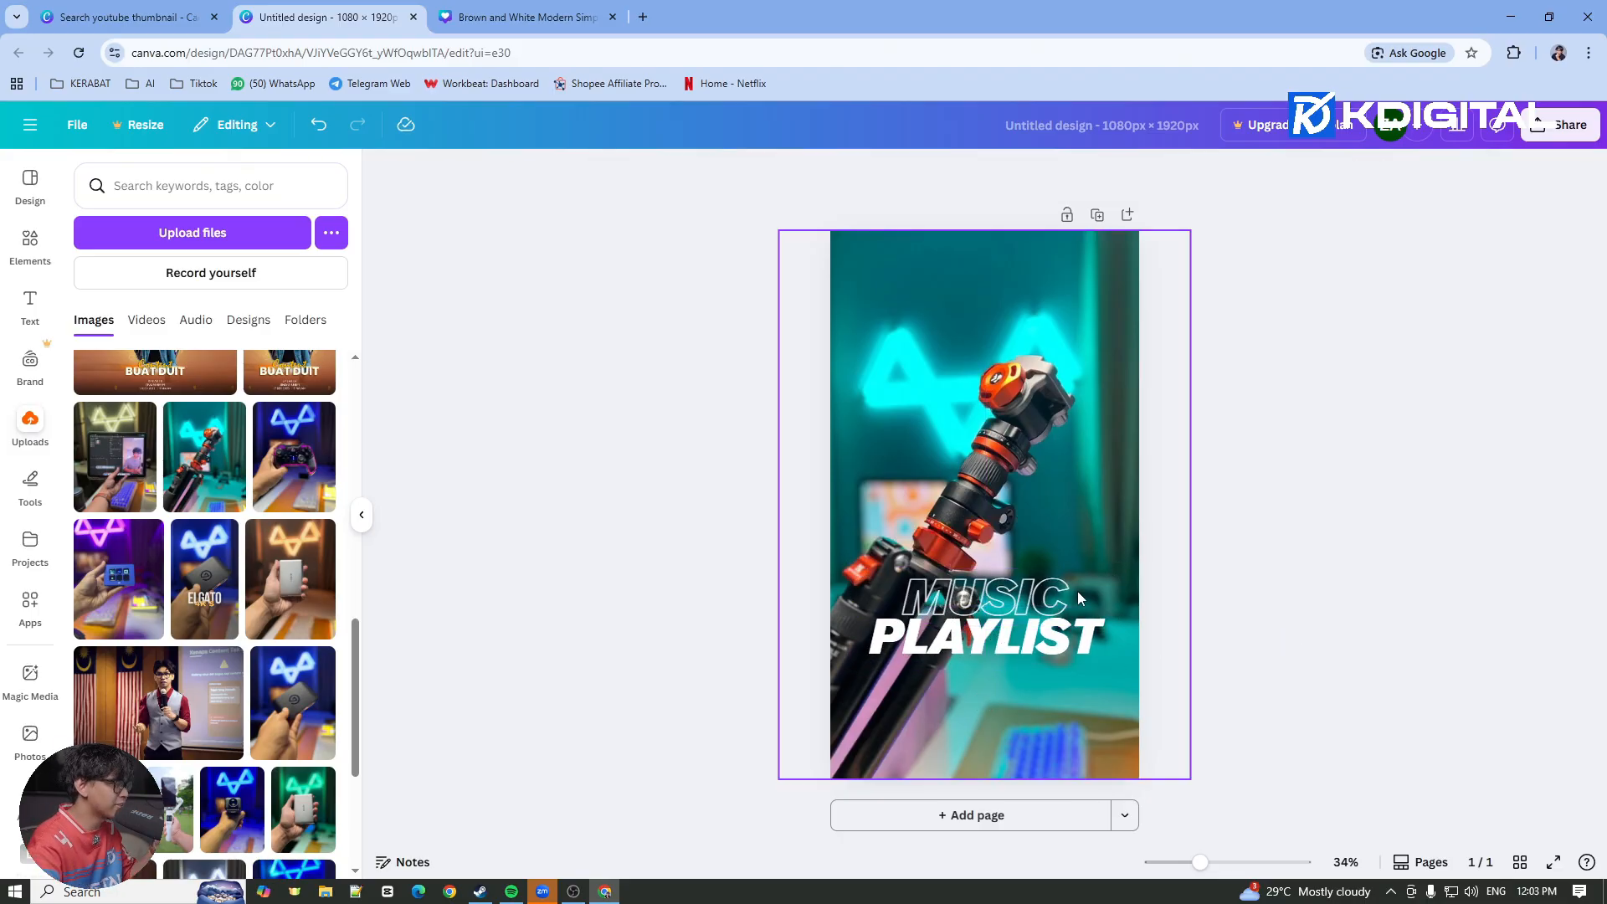
double_click(1034, 595)
text(TRIPOD)
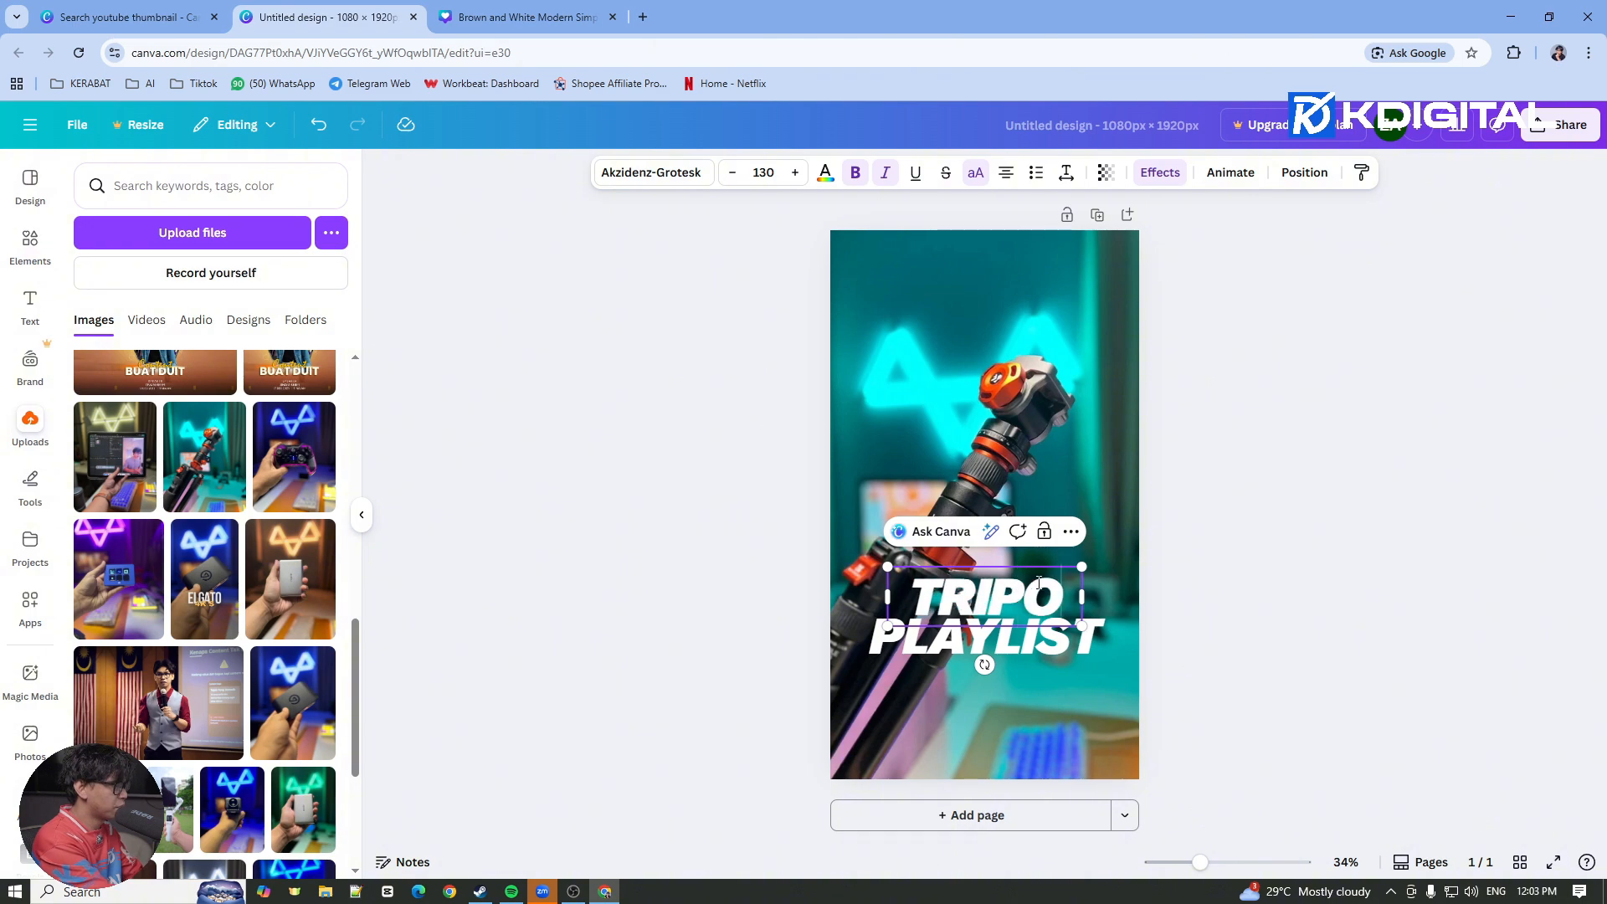
double_click(1028, 638)
text(K&F)
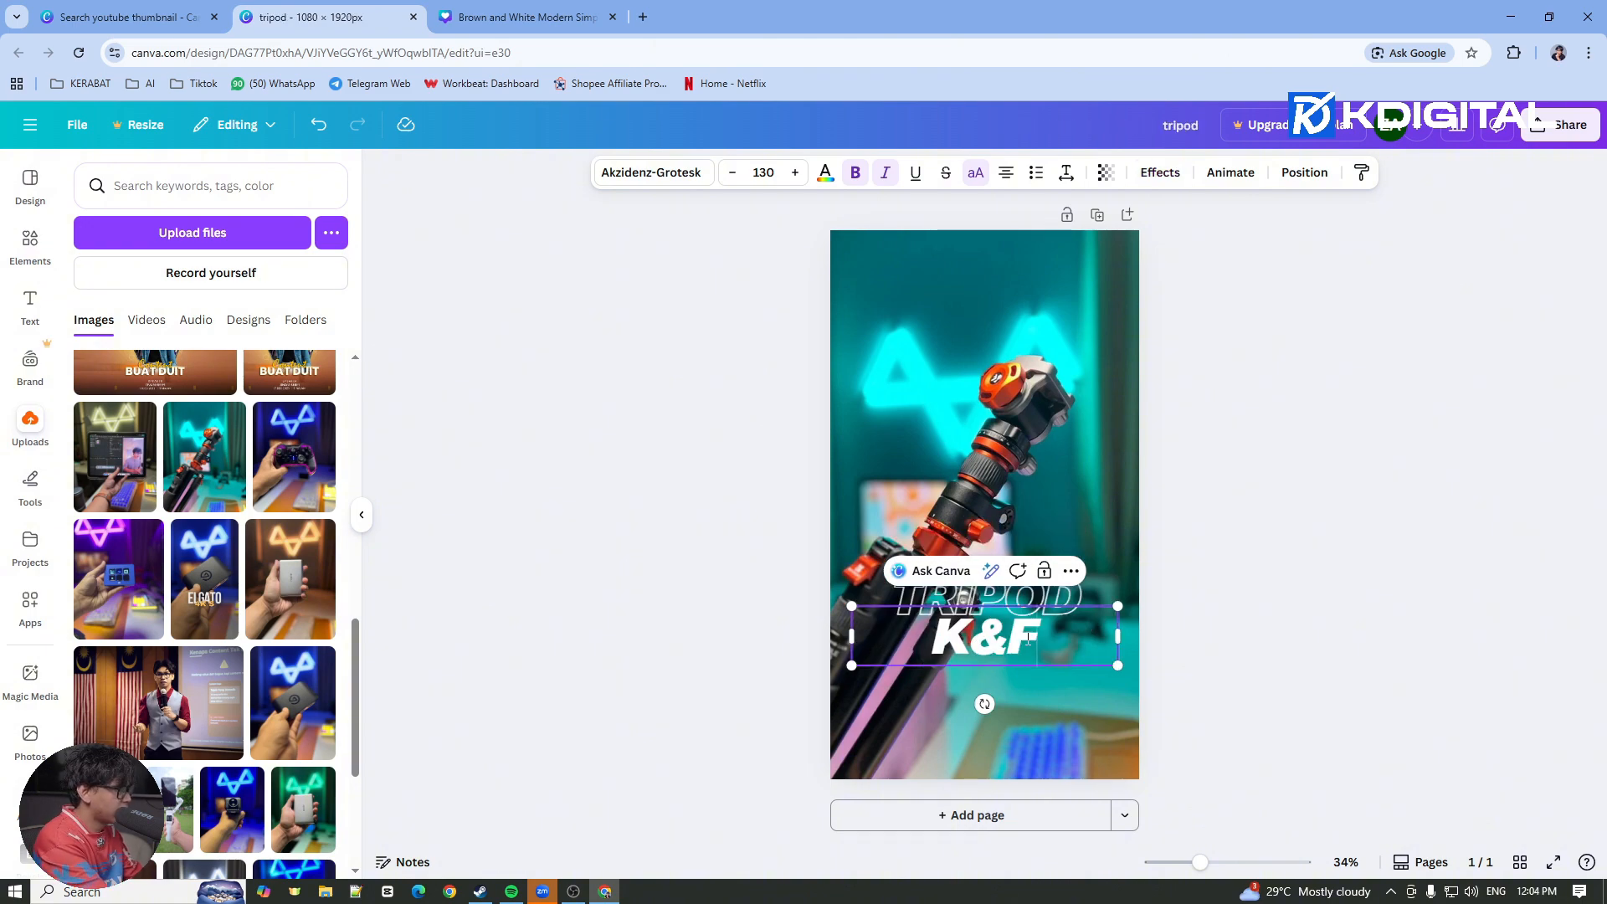
click(1376, 487)
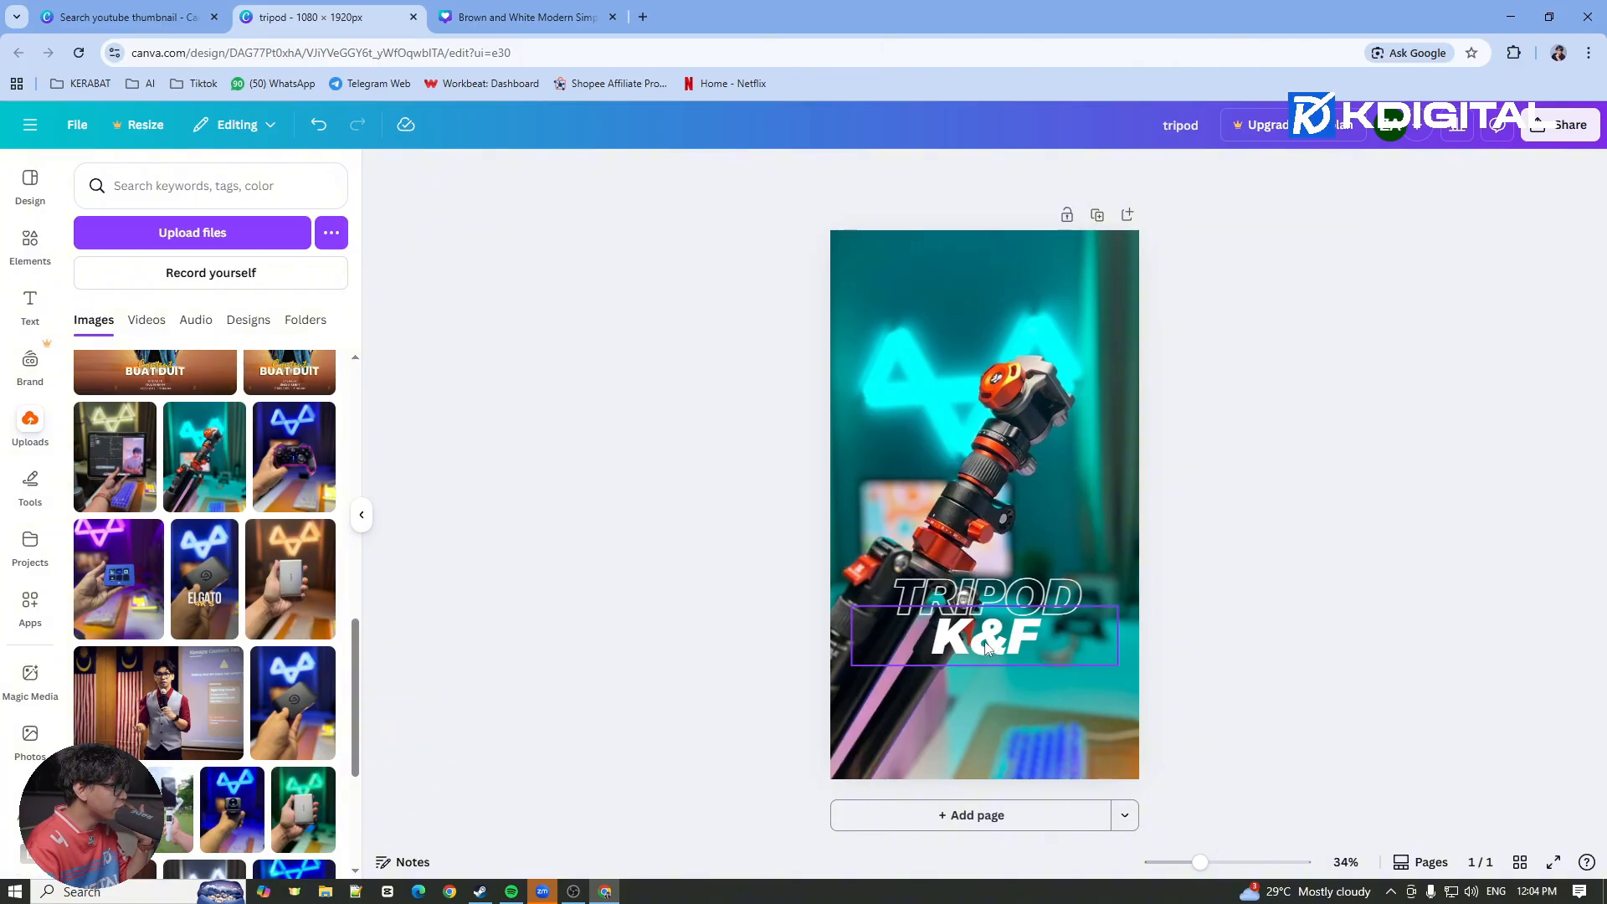
Search the elements for "gradient", add the free black fade graphic and stretch it across the page's full width behind the title
click(32, 245)
click(157, 185)
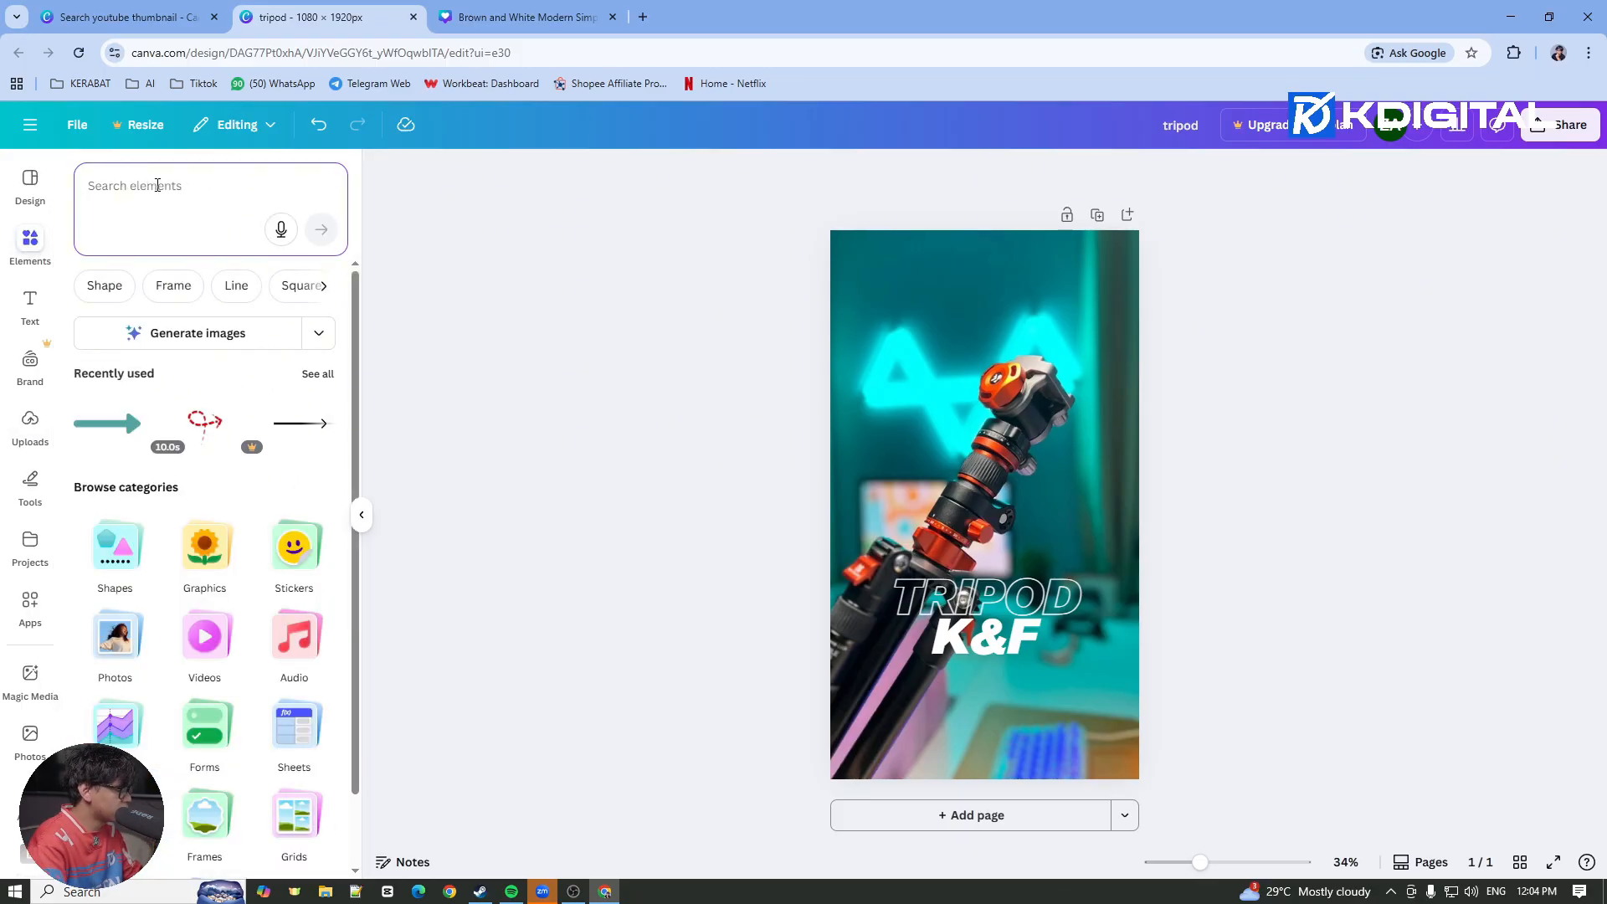
text(gradient)
key(Return)
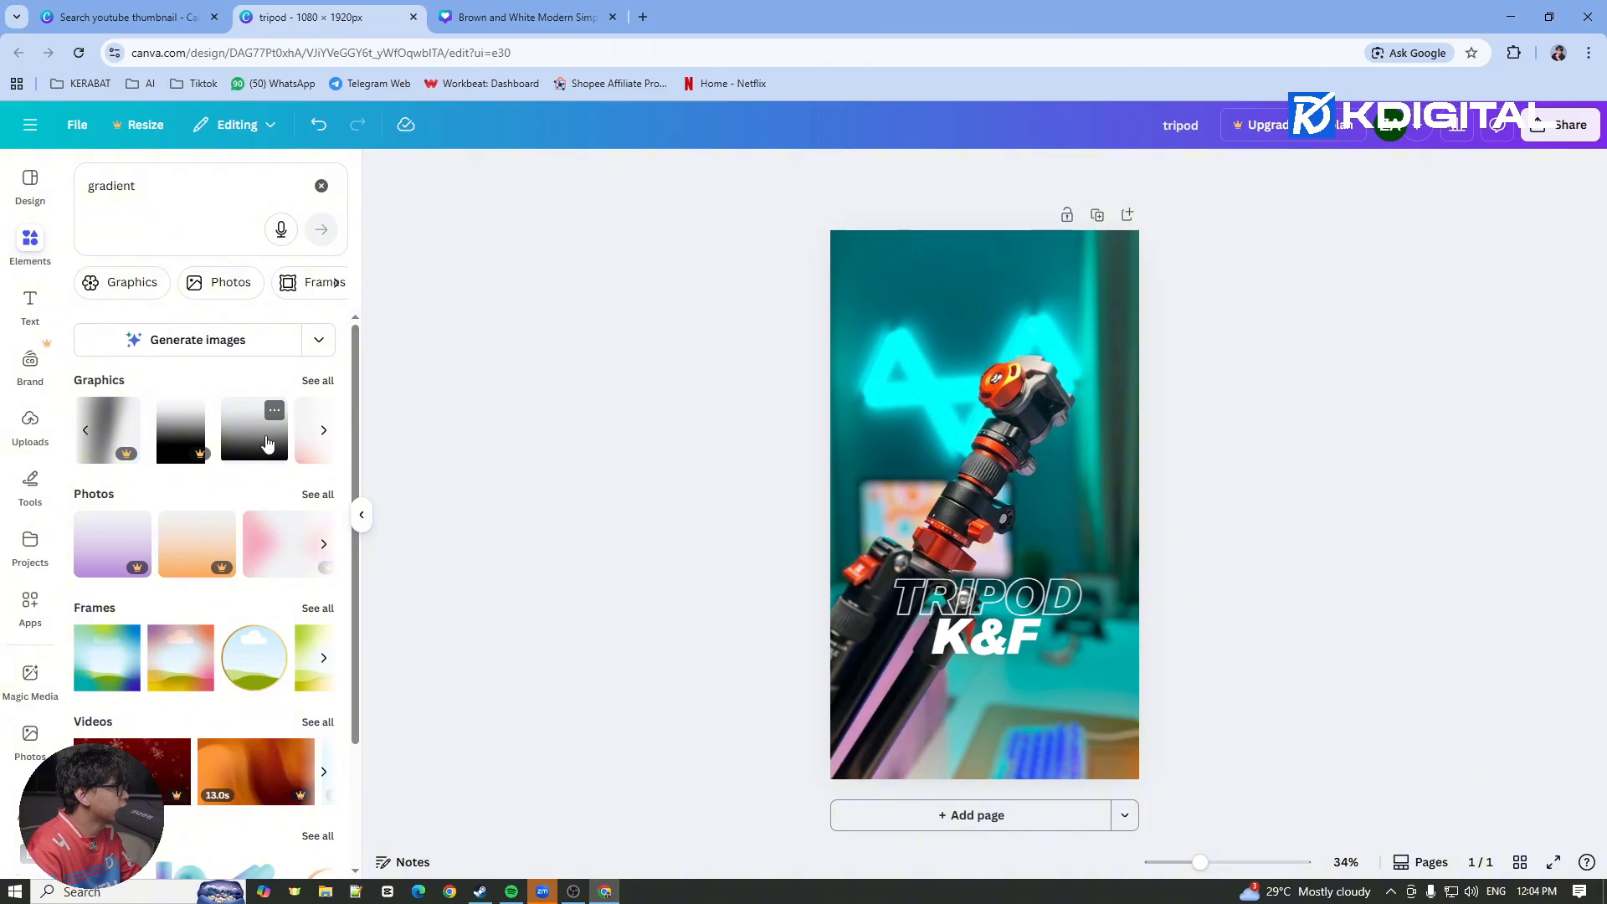
drag(247, 442, 1056, 754)
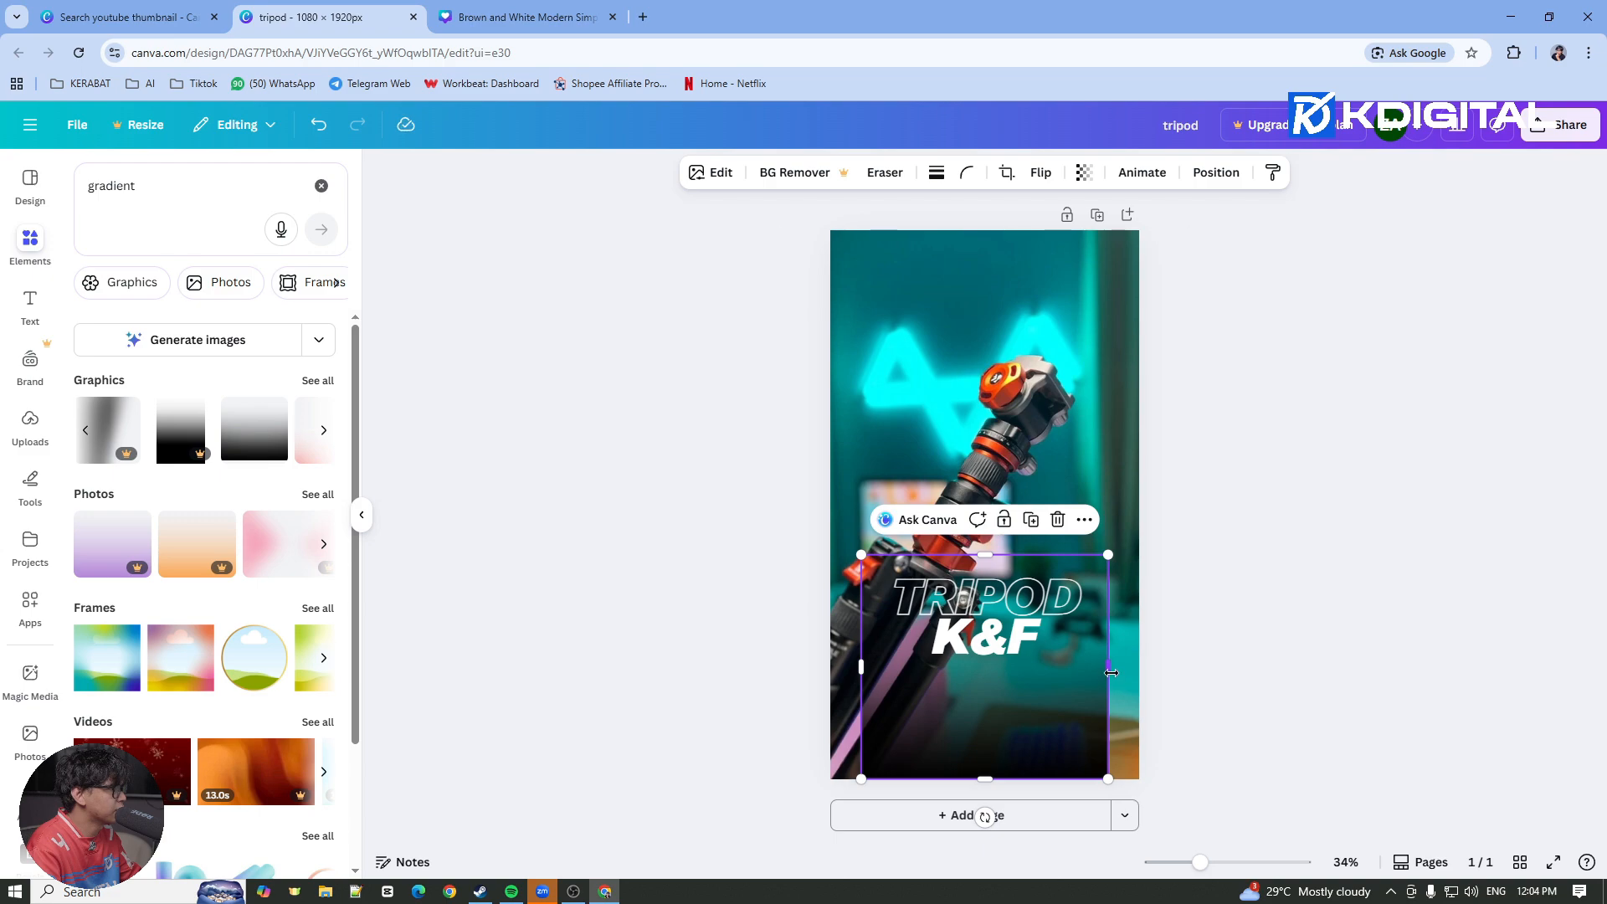
drag(1116, 671, 1140, 669)
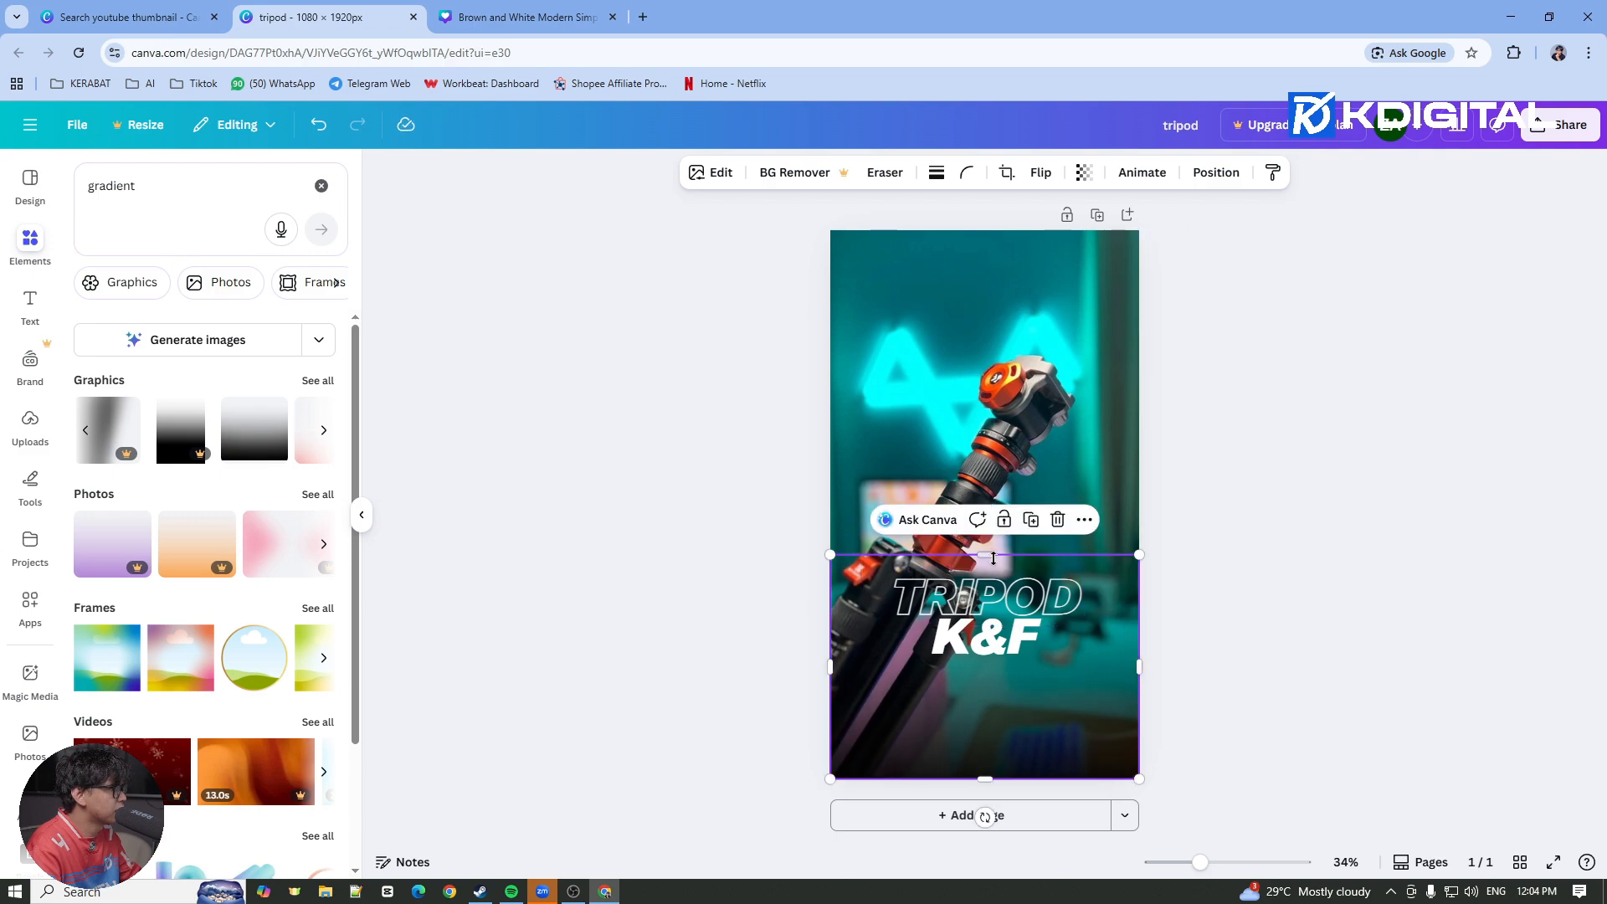
drag(987, 555, 990, 536)
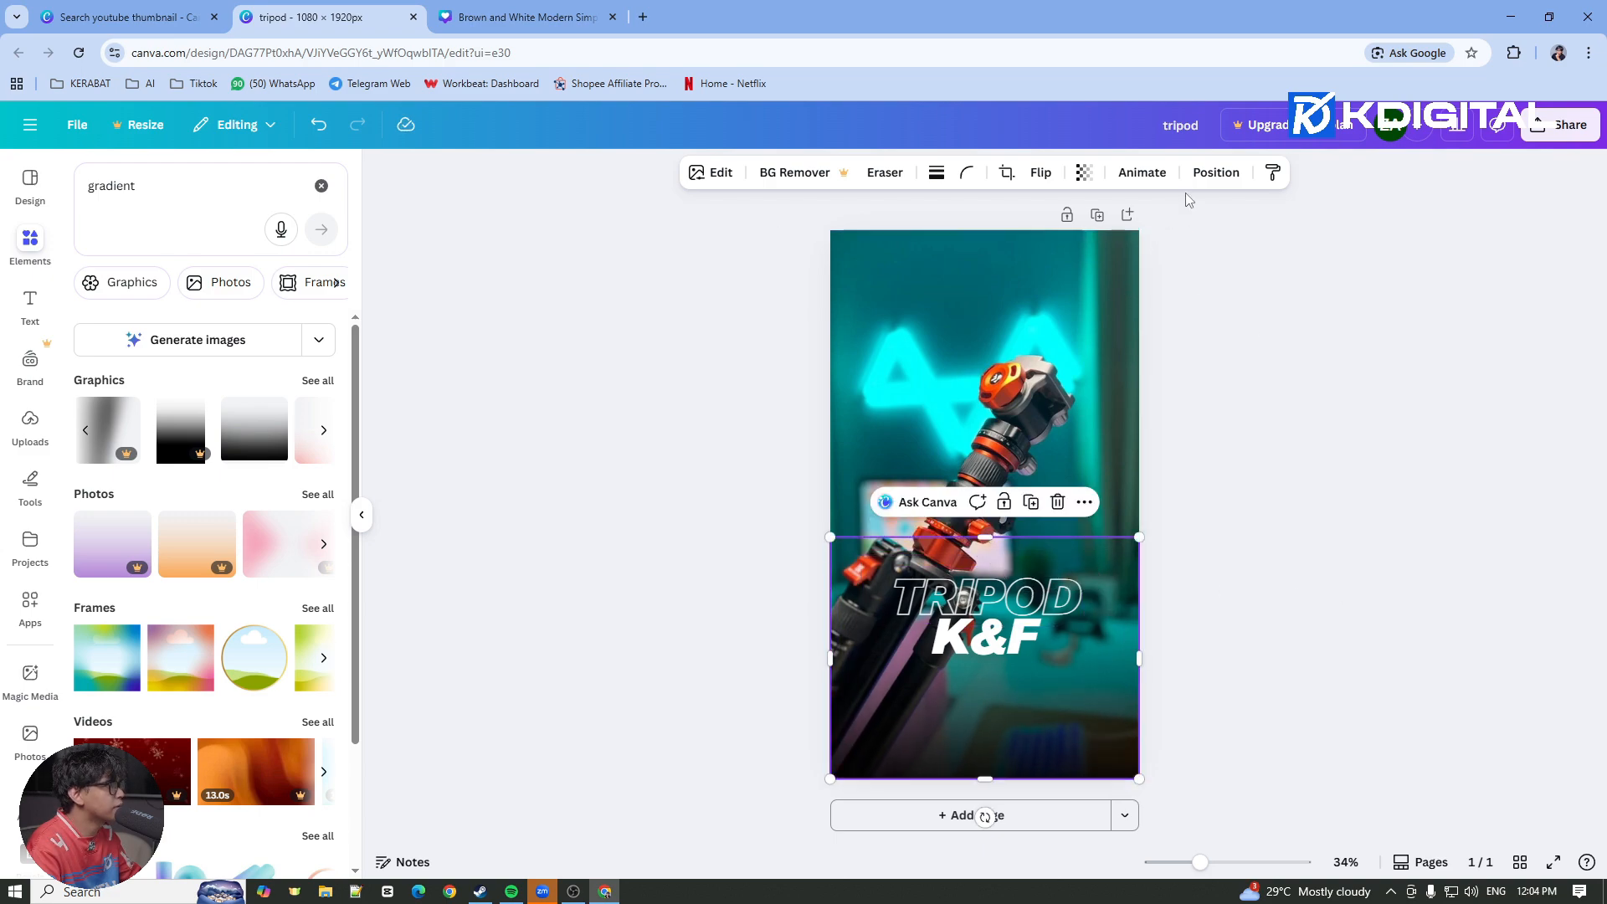
Check the gradient's layer order relative to the title texts and the tripod photo
click(1216, 173)
click(280, 214)
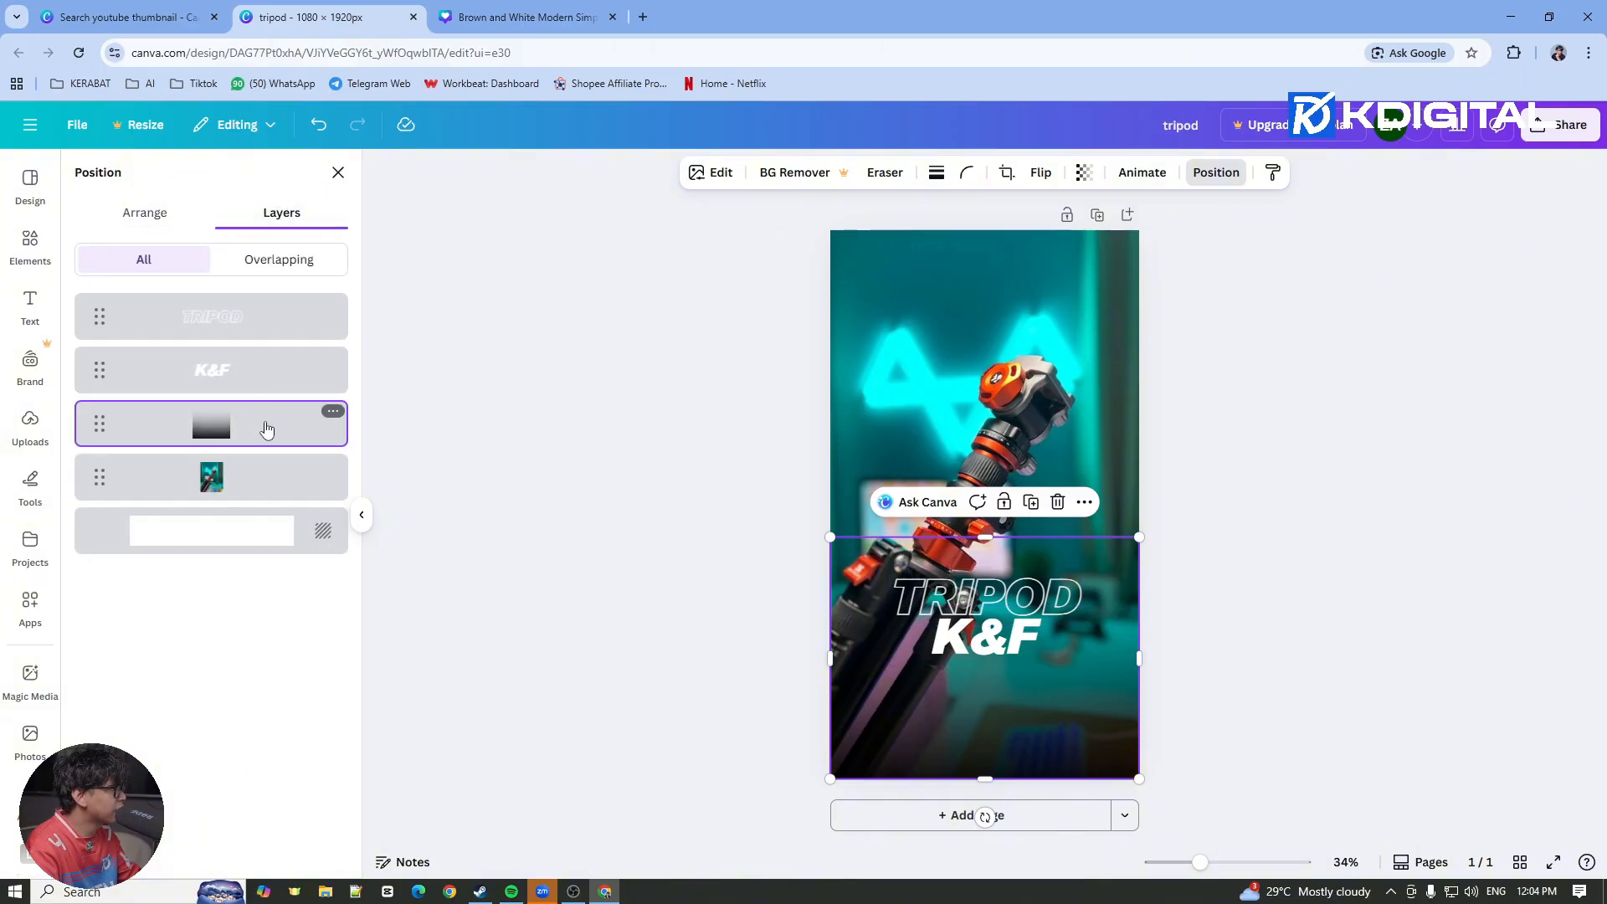
drag(266, 431, 209, 465)
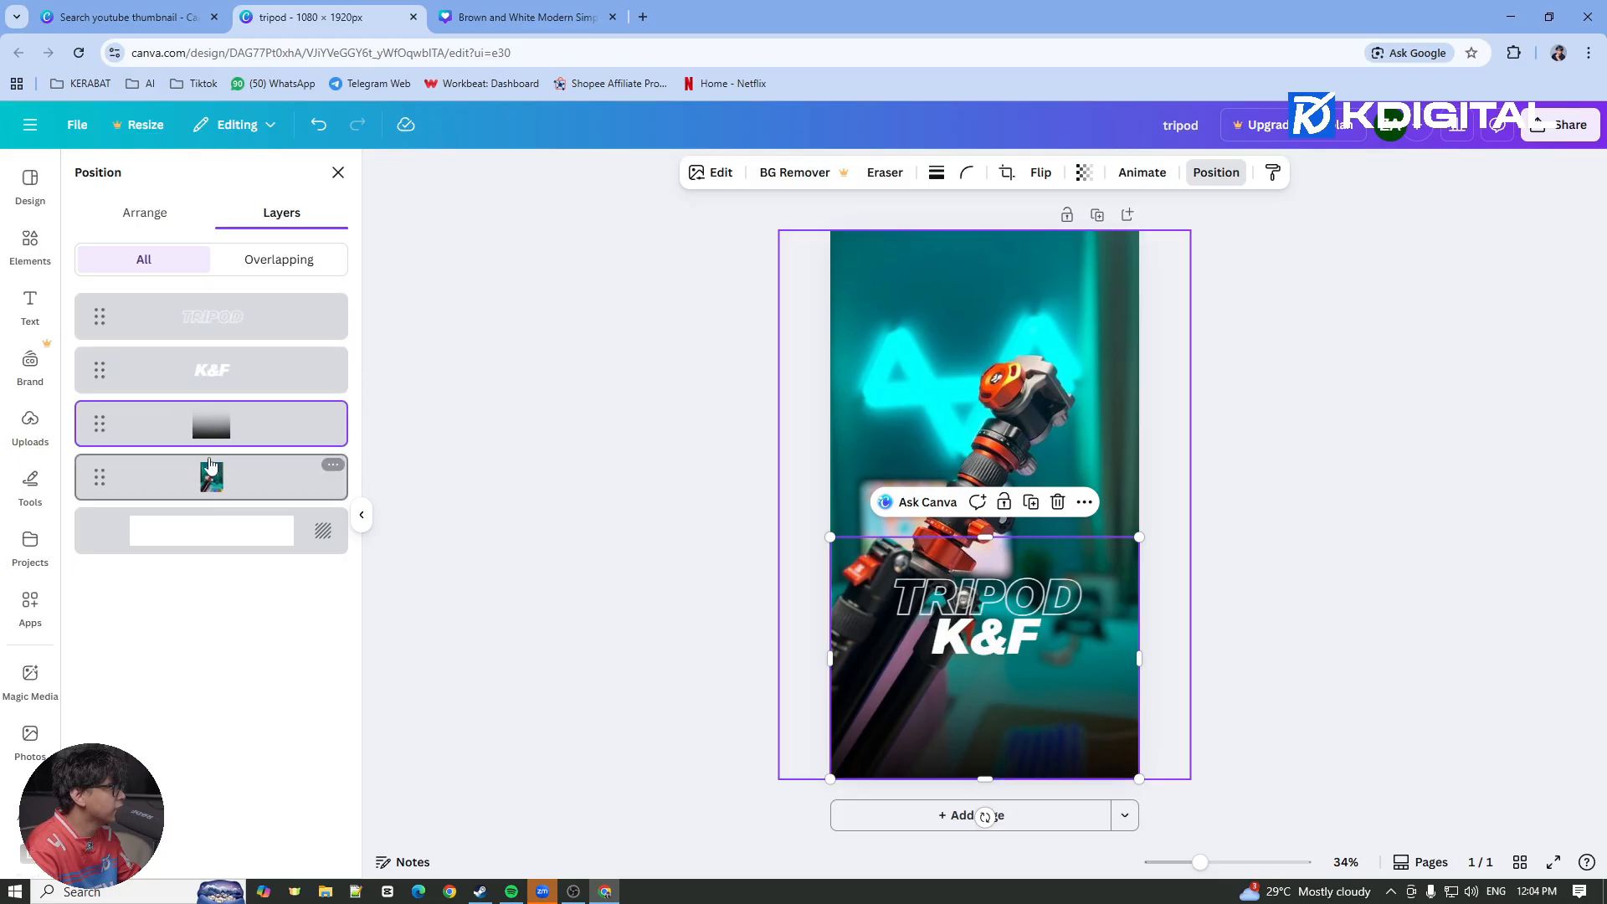
click(1258, 616)
Move the TRIPOD and K&F texts together slightly higher on the page
click(1038, 608)
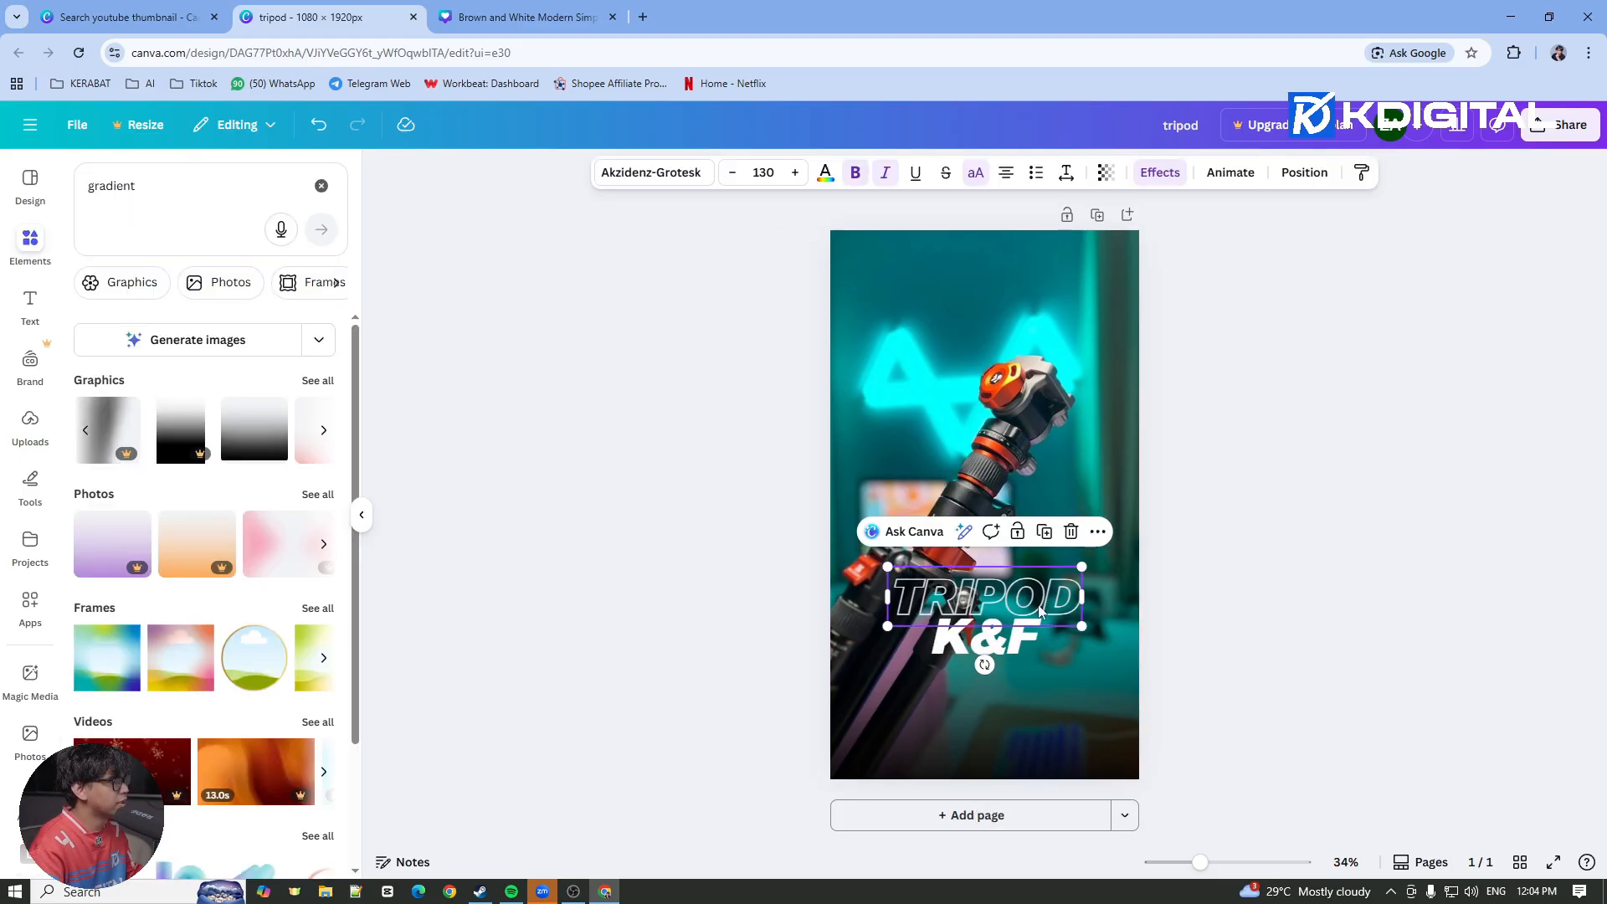
shift+click(1024, 645)
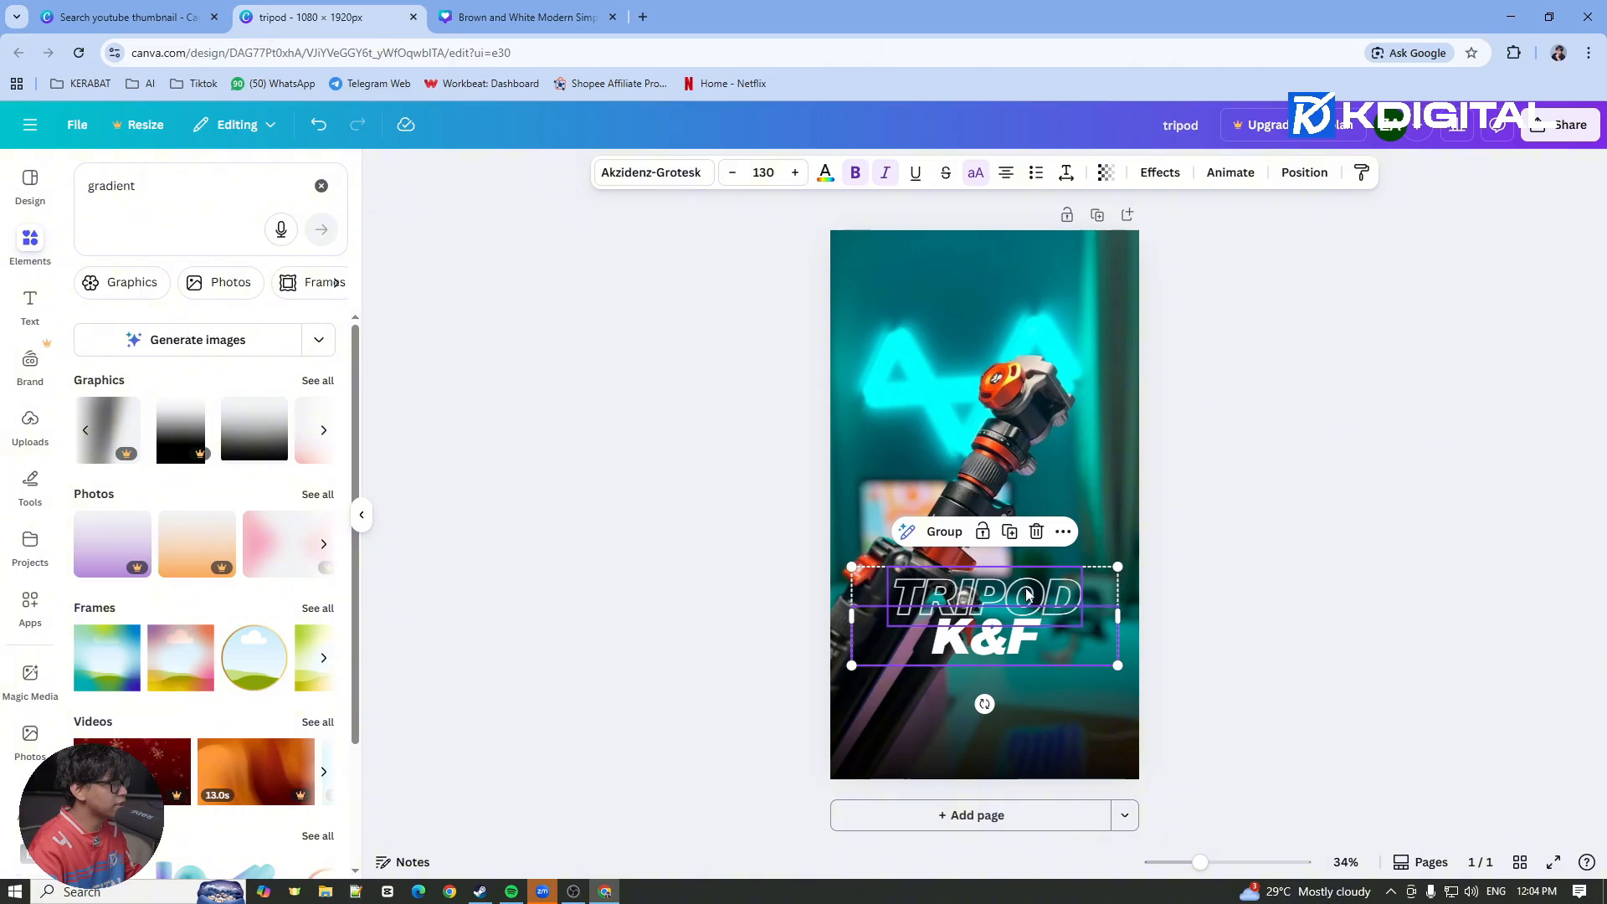
drag(1028, 594, 1025, 562)
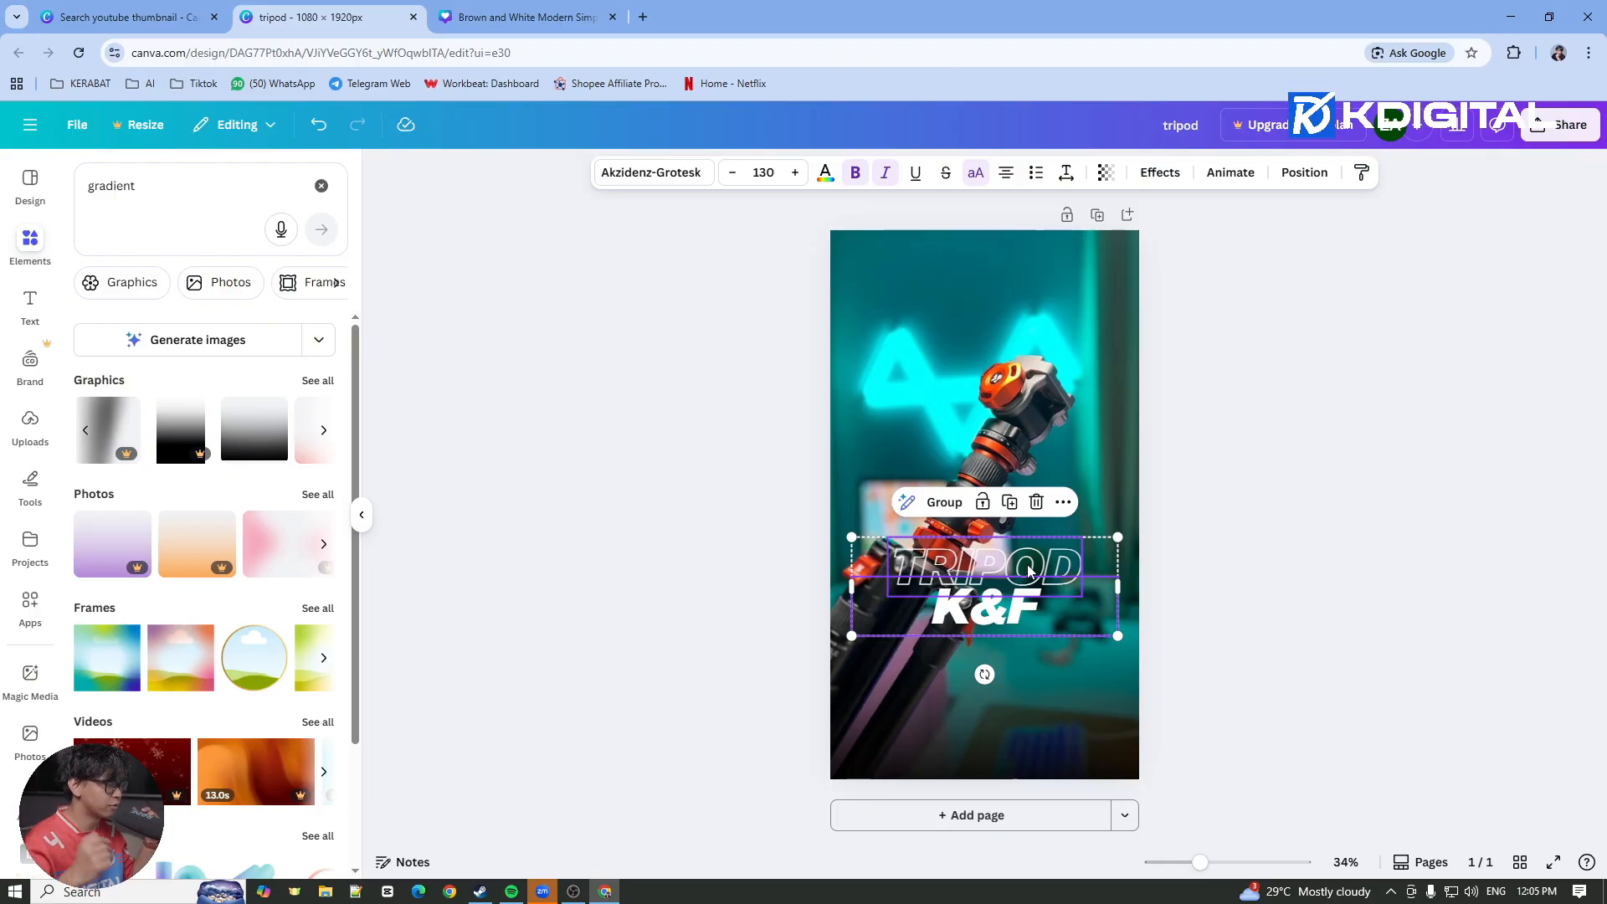
click(1080, 711)
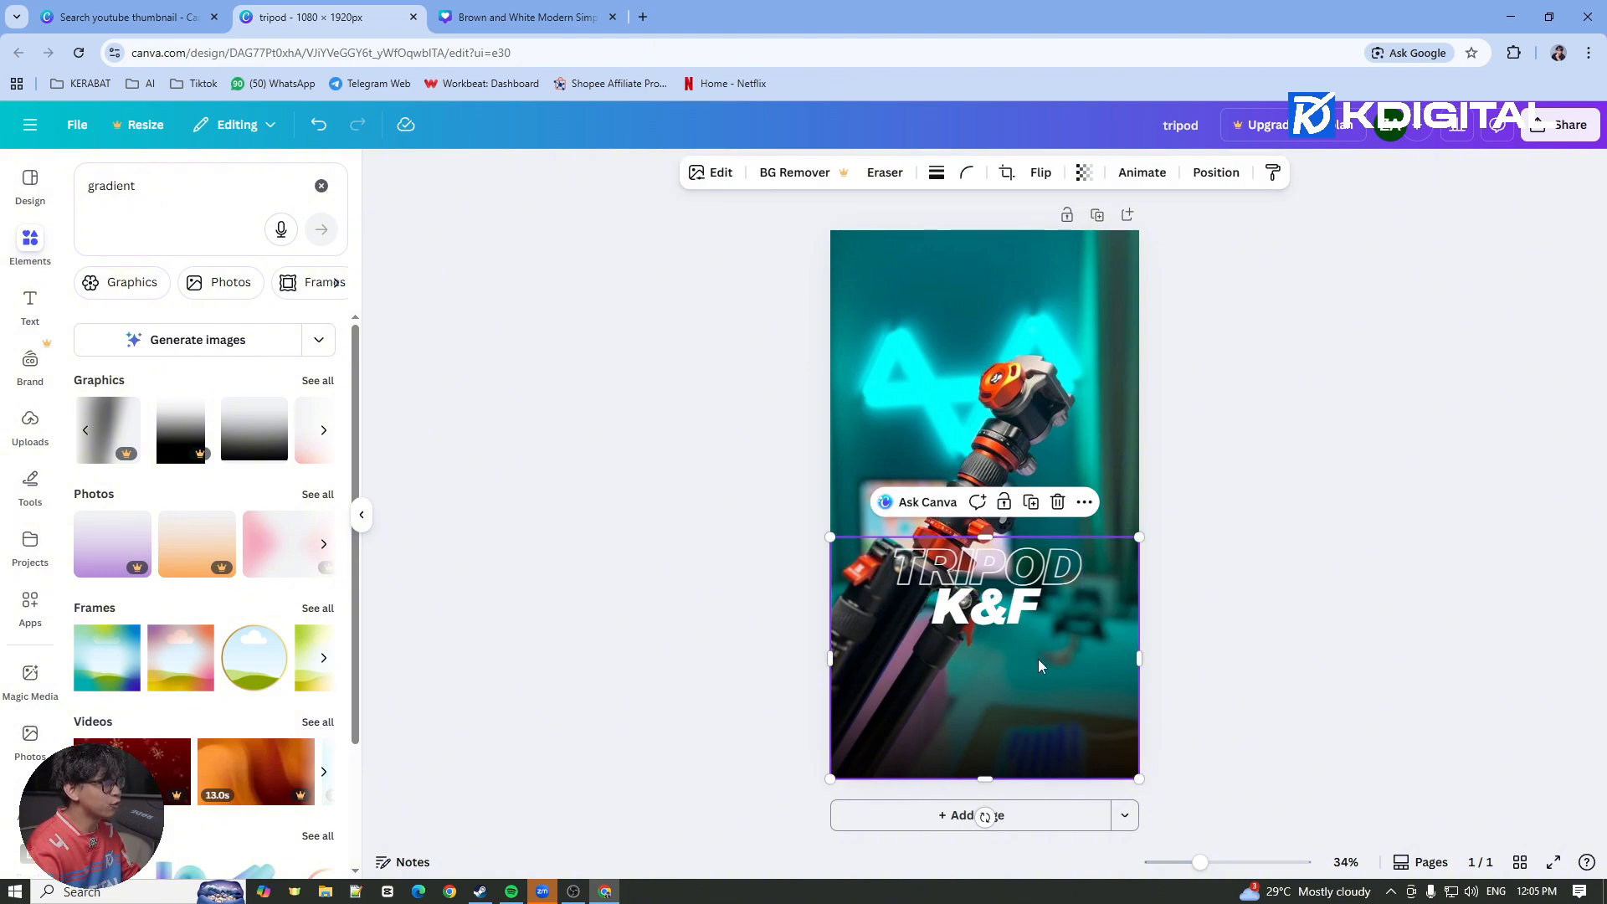
Move the gradient up behind the title and enlarge it past both page sides, with its lower edge at the page's bottom
drag(1038, 707, 1032, 659)
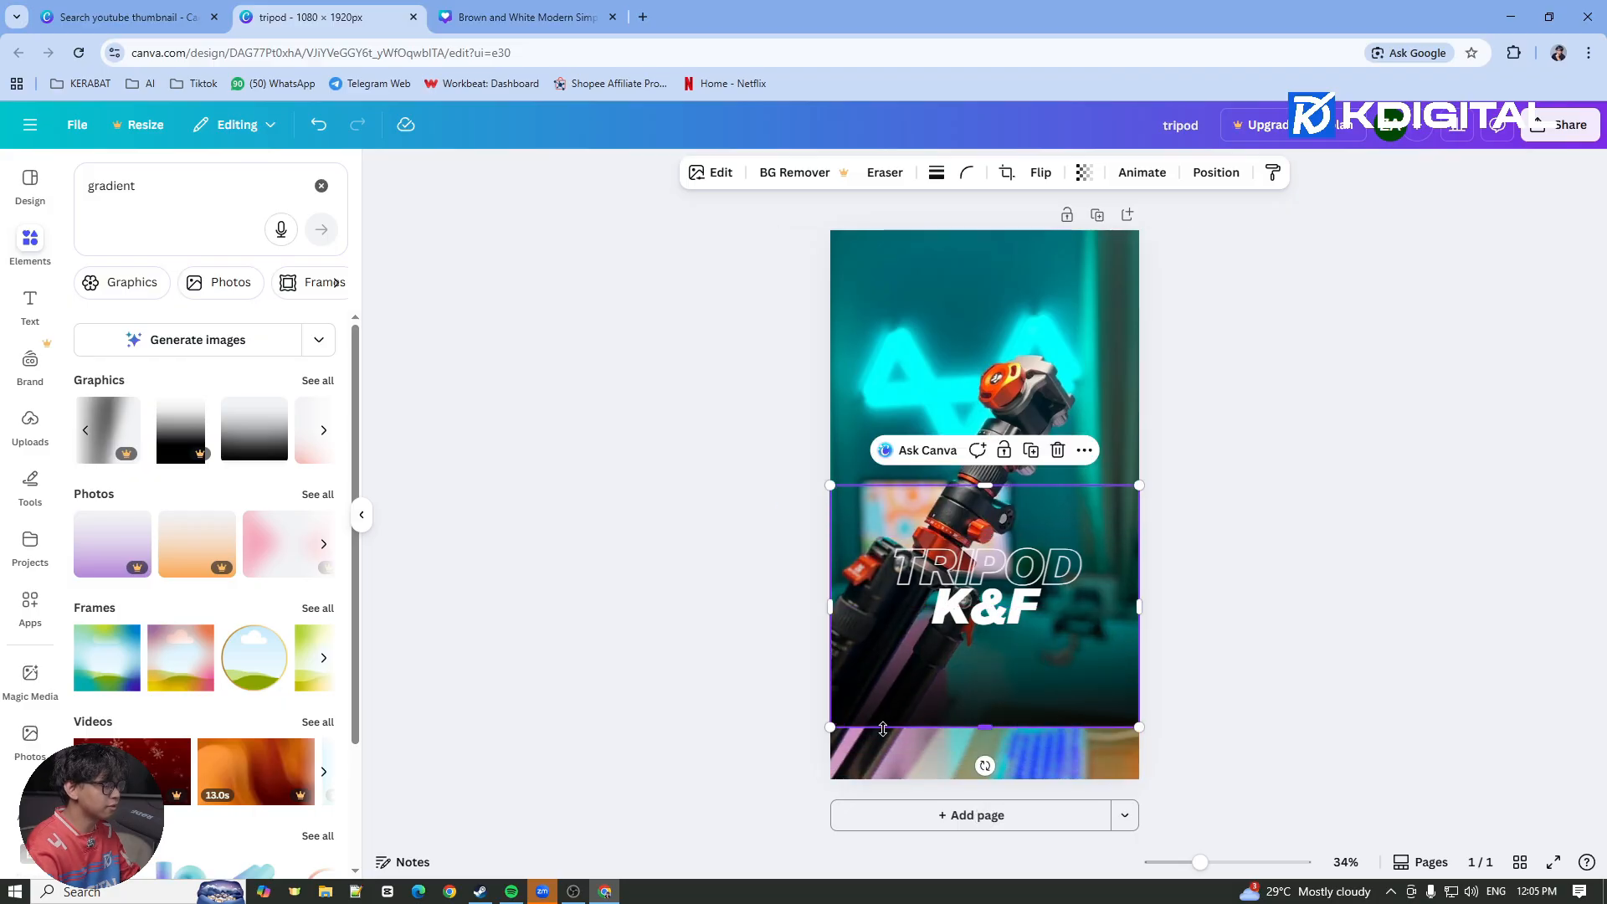
drag(1139, 726, 1187, 803)
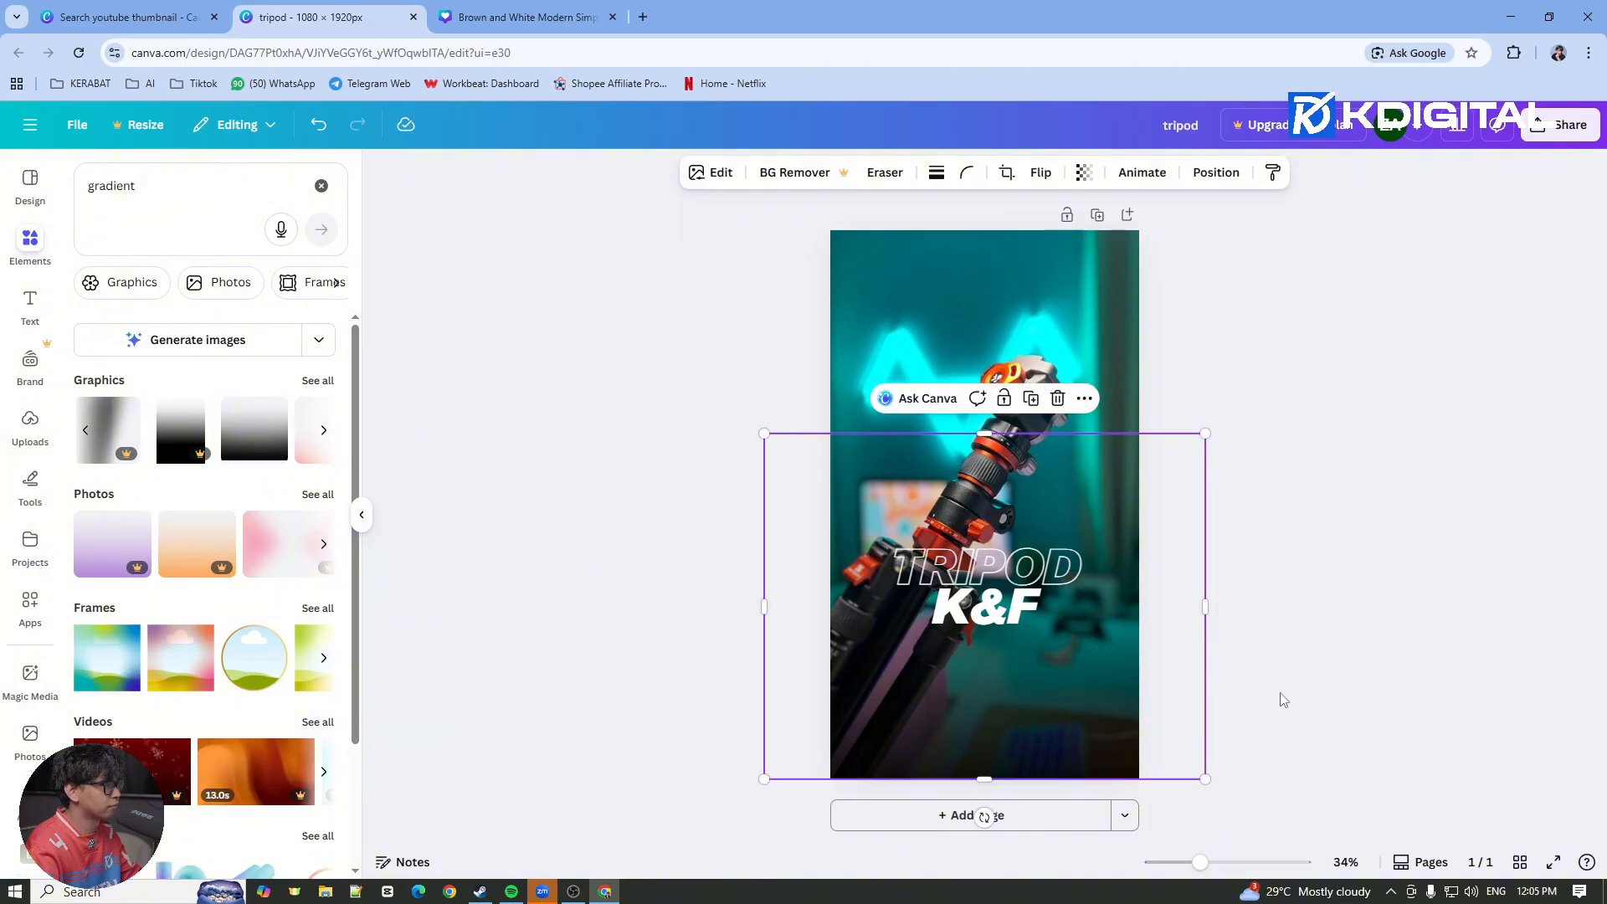
click(1295, 639)
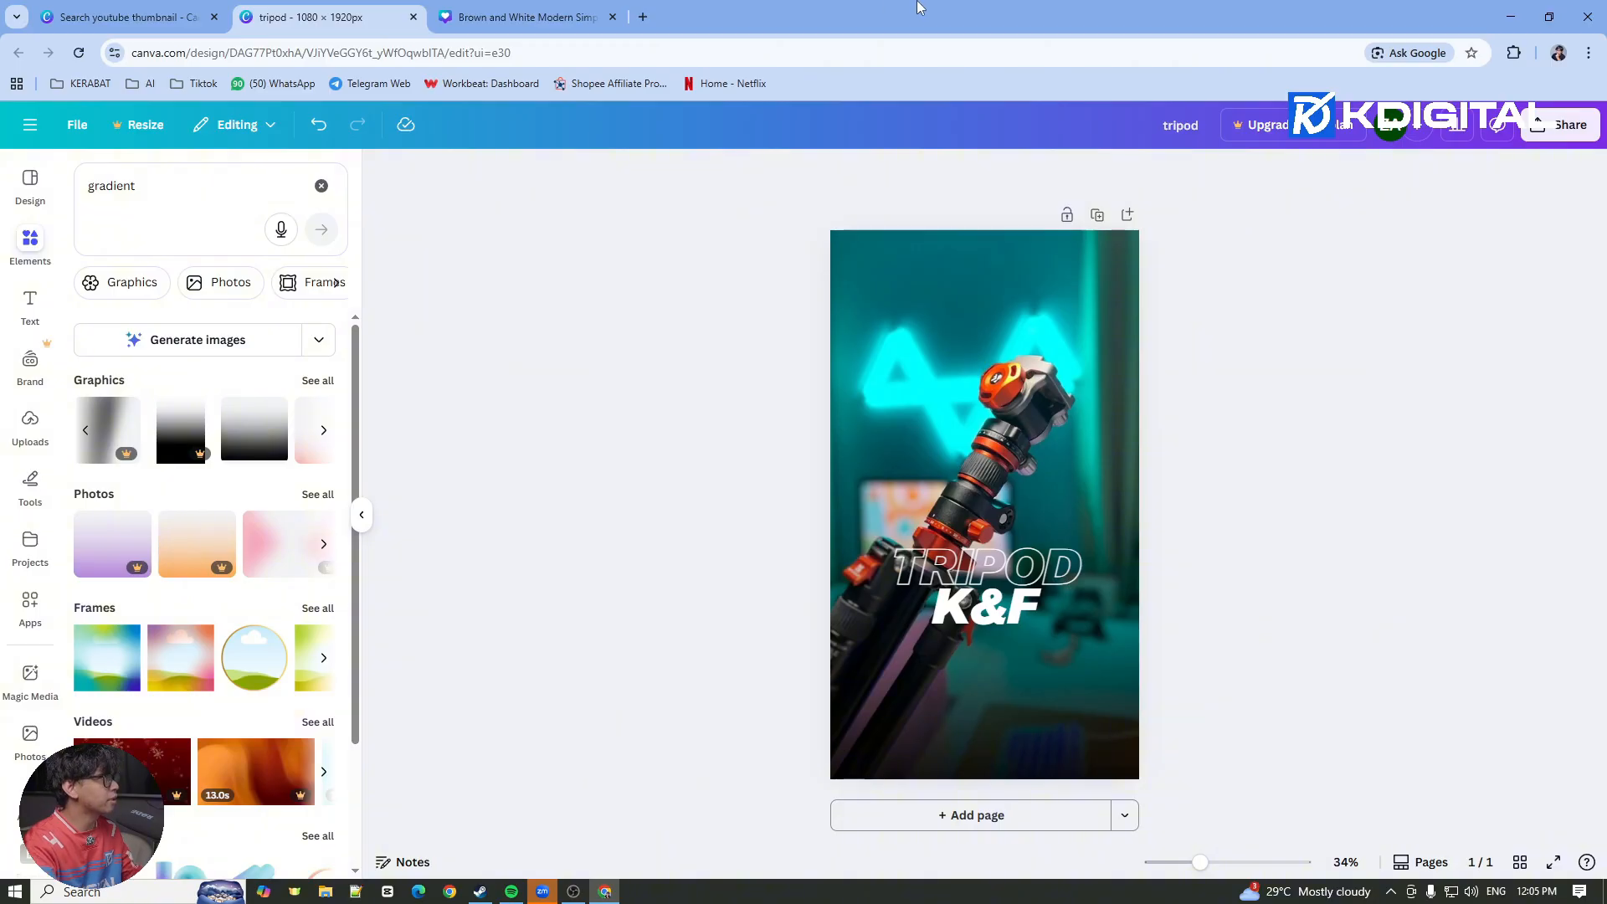
Copy the red WATCH NOW label with its text from the music playlist template into the tripod design
click(561, 17)
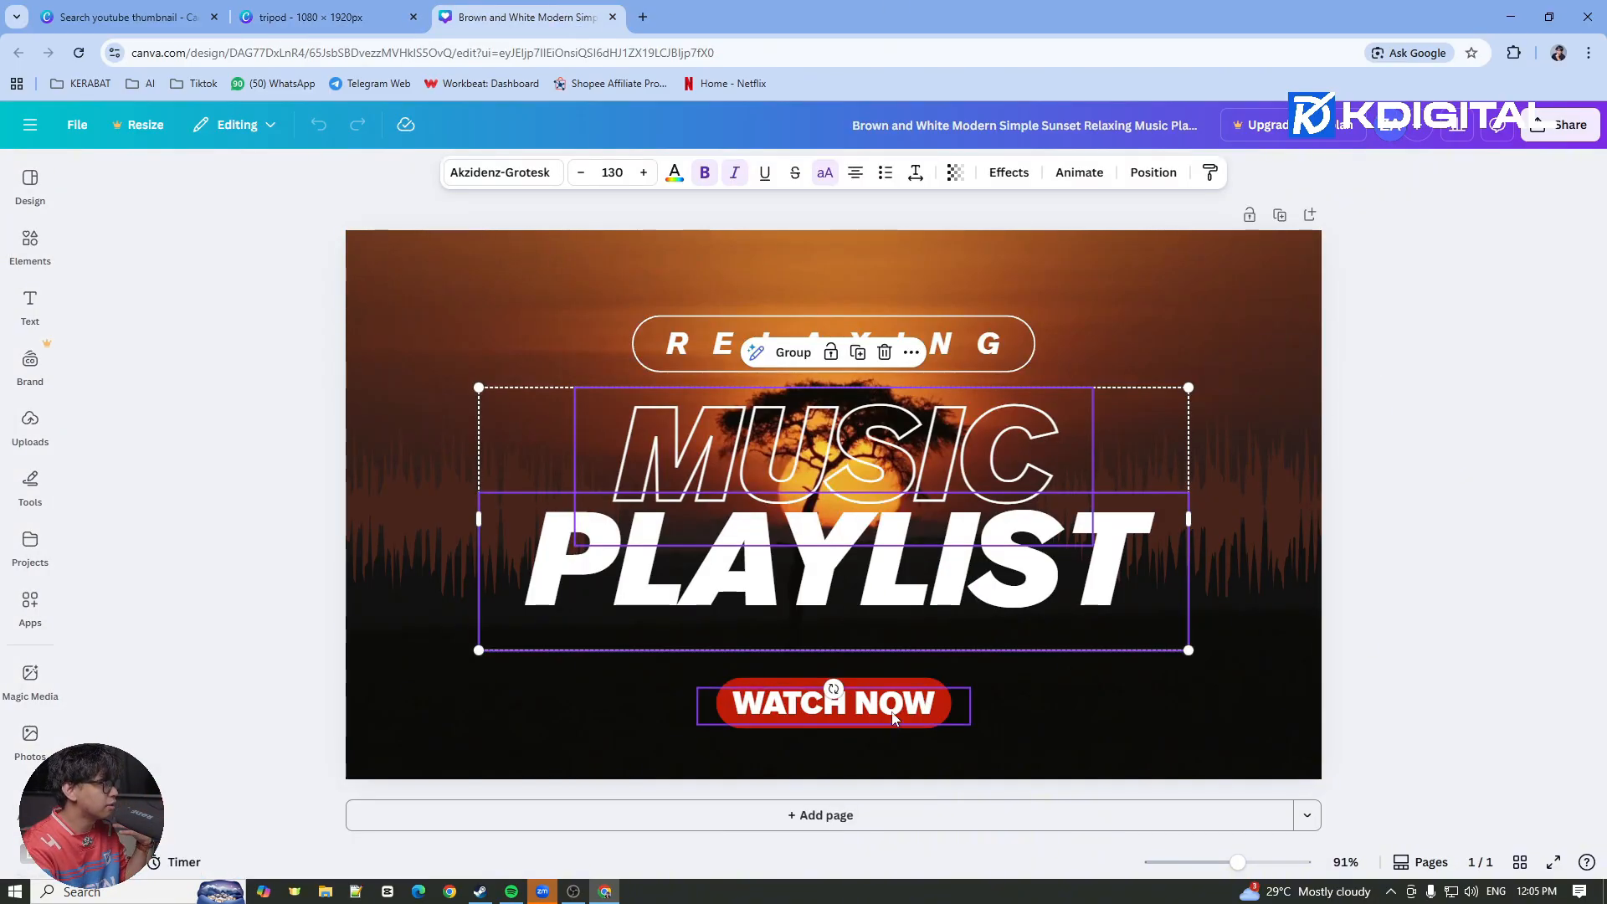
click(925, 711)
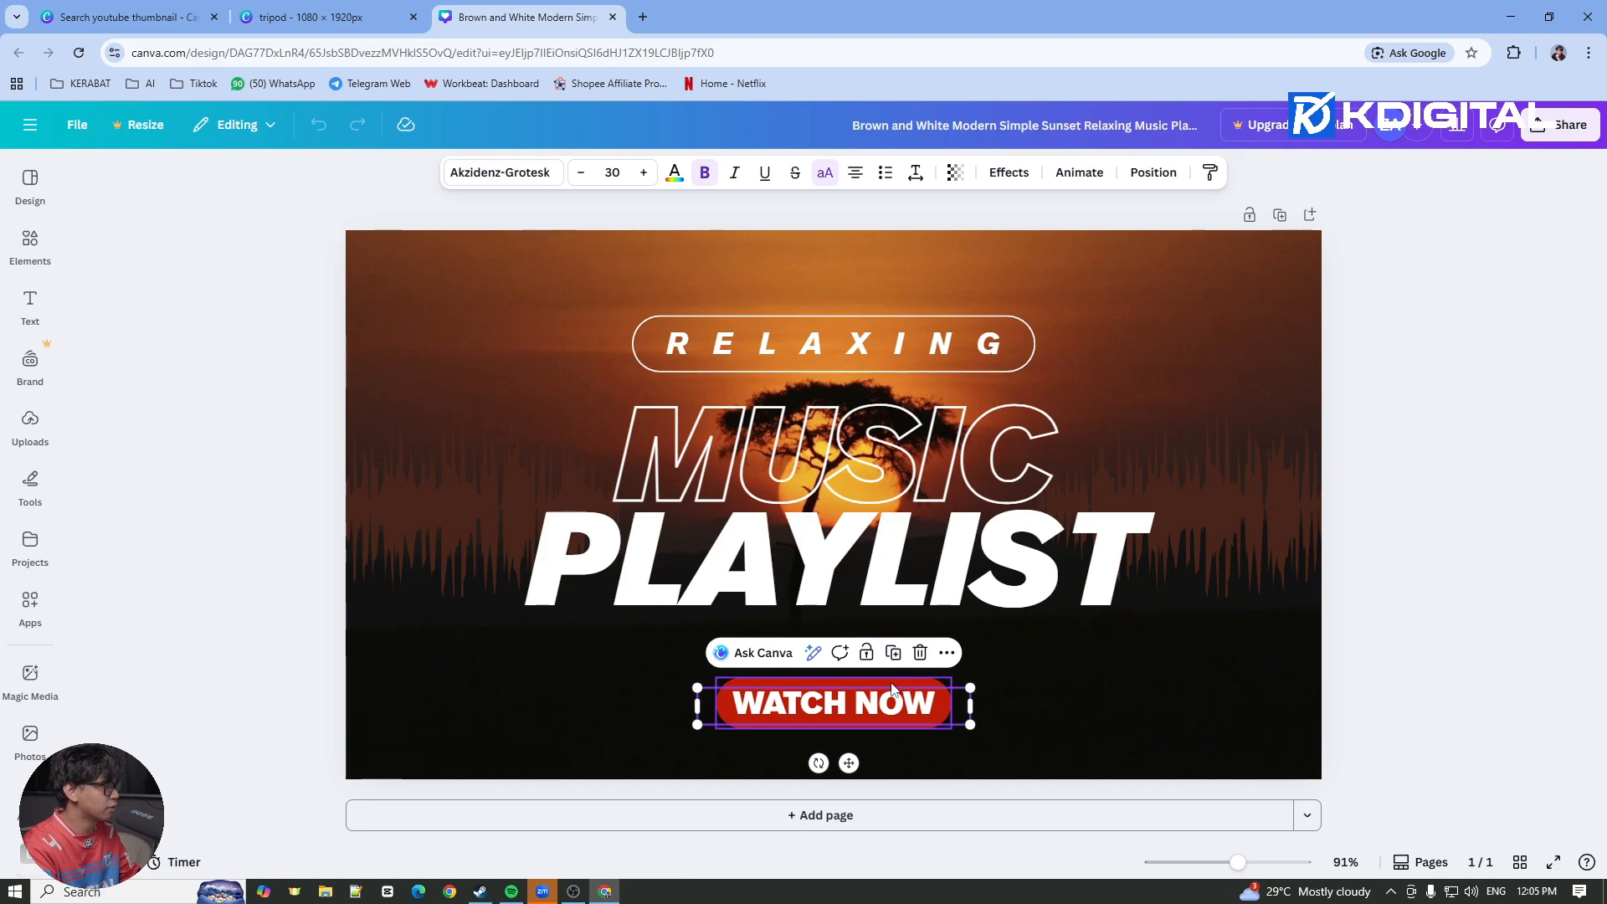
shift+click(936, 694)
key(ctrl+shift+Tab)
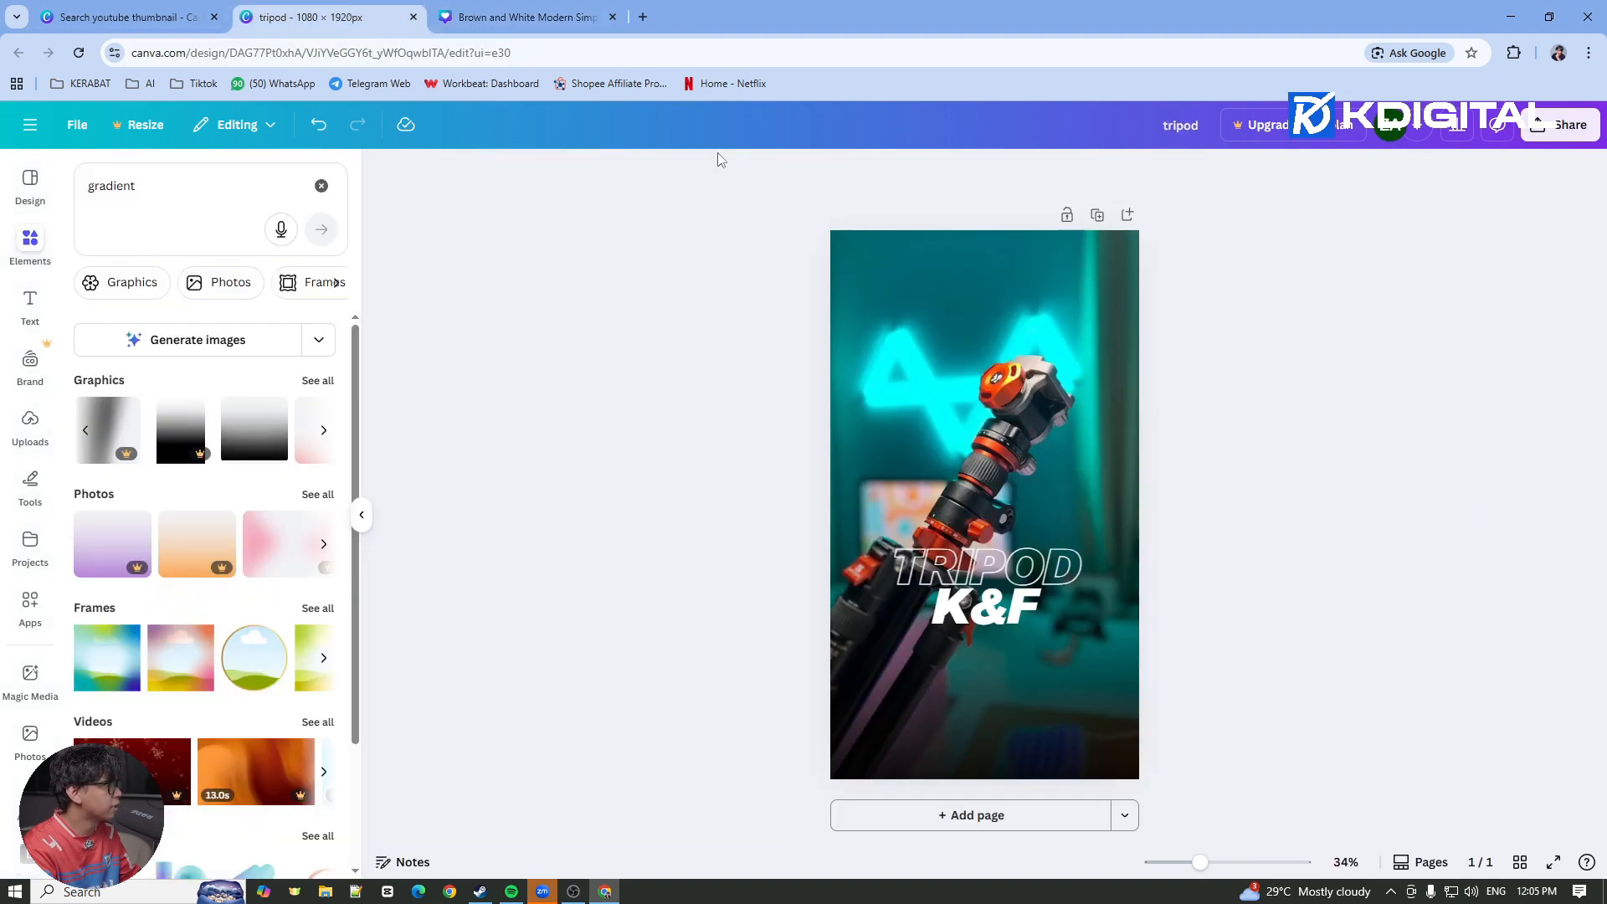
key(ctrl+v)
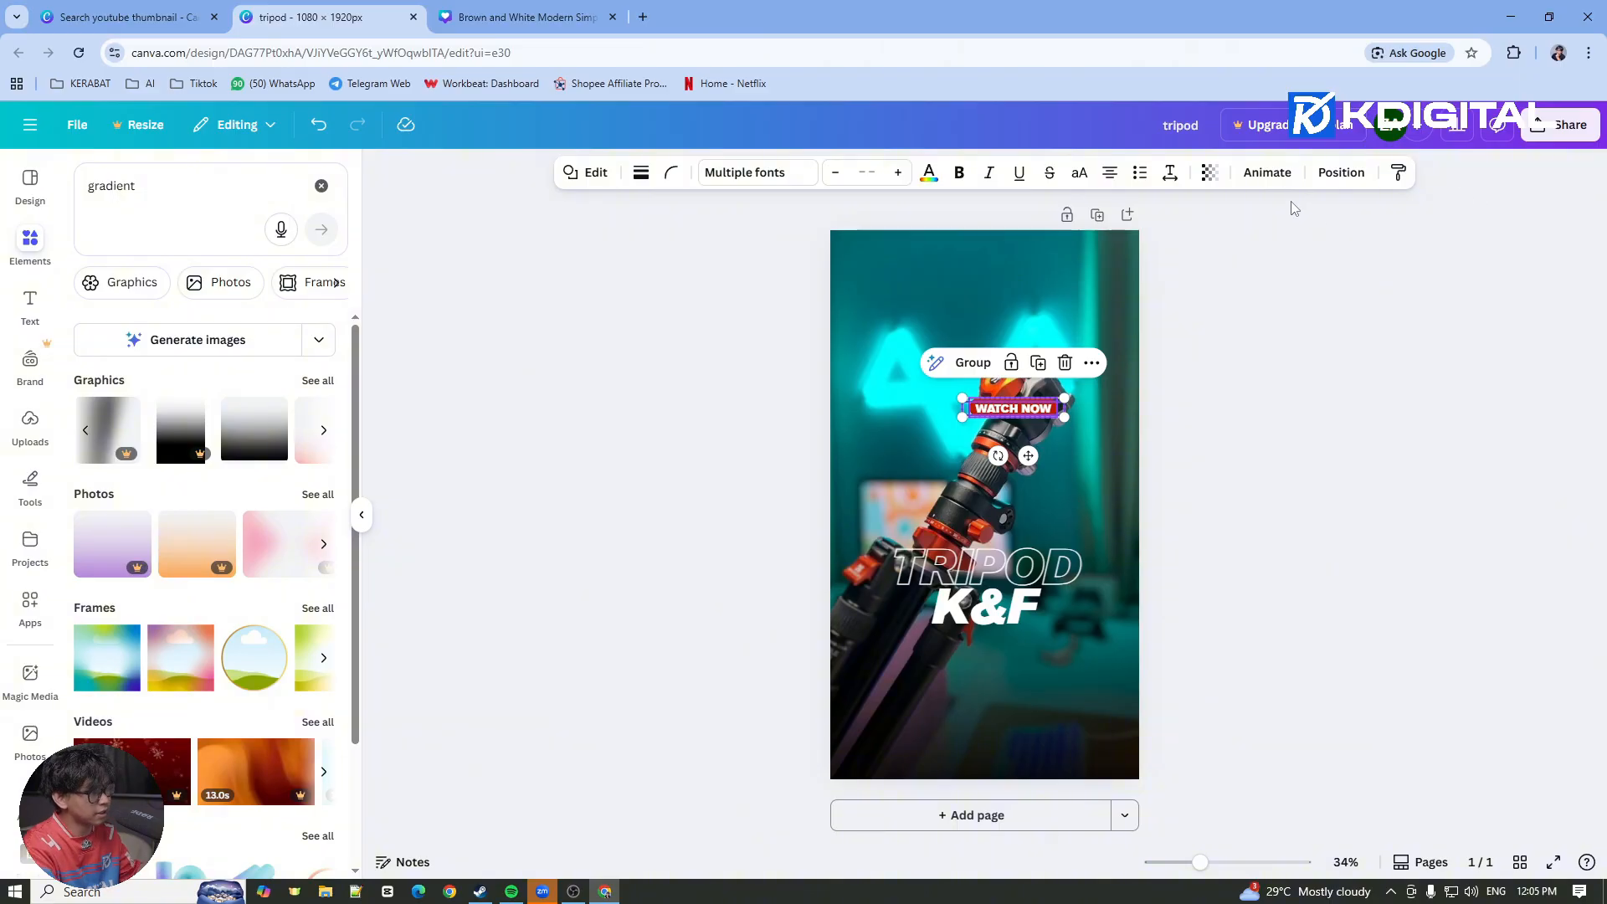
Place the WATCH NOW label directly above the TRIPOD text, centred horizontally on the page
click(1341, 172)
click(144, 215)
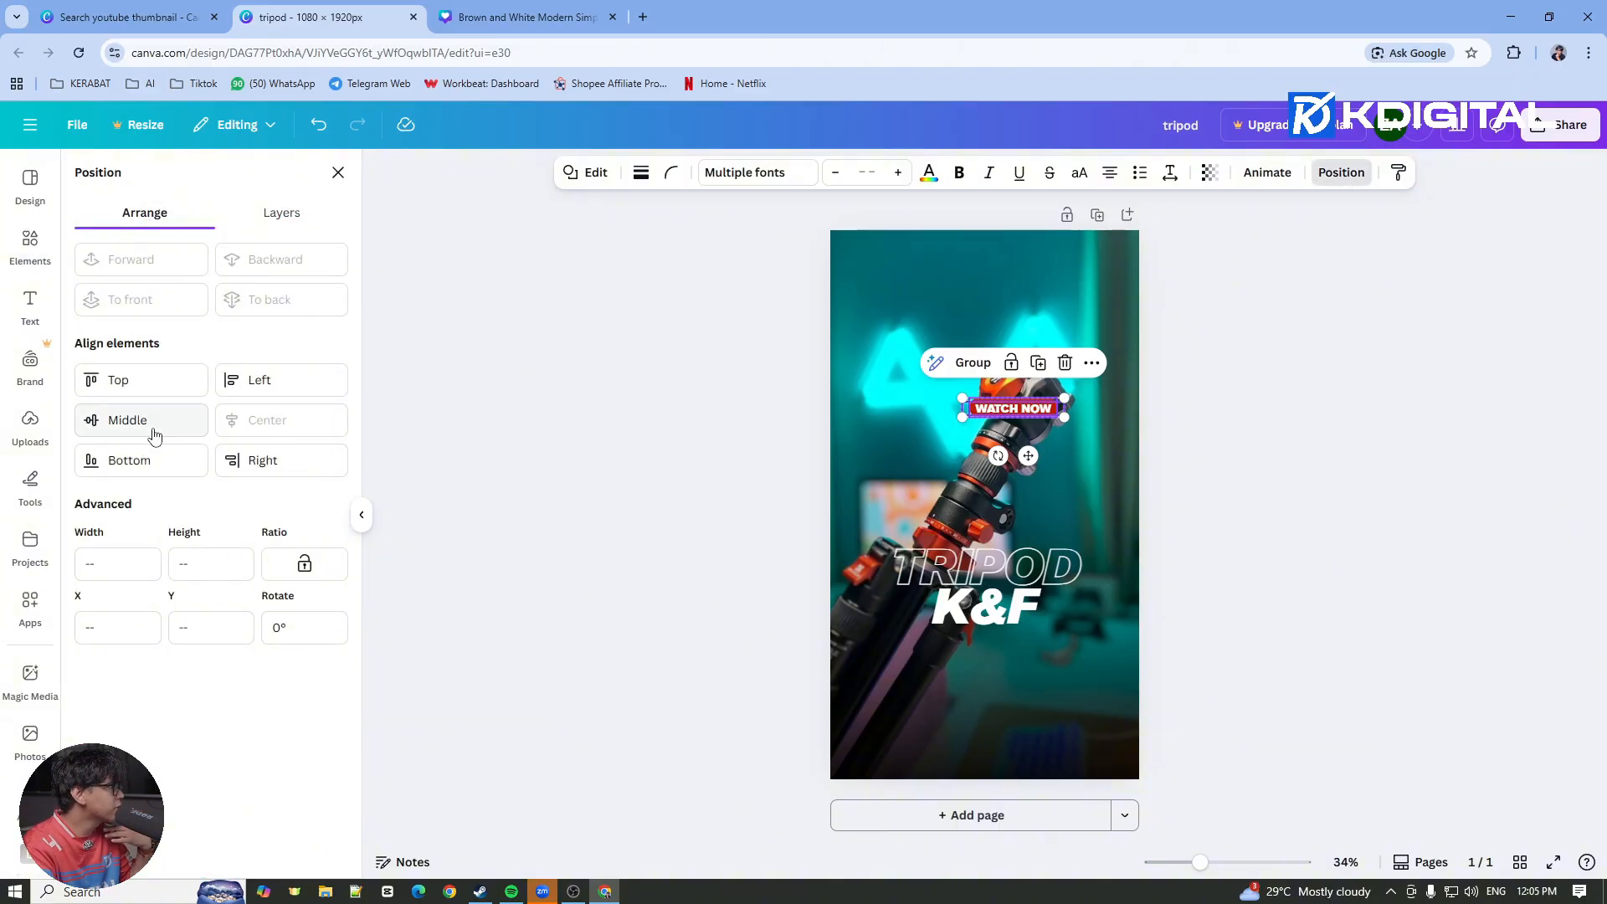
drag(1030, 410, 1000, 529)
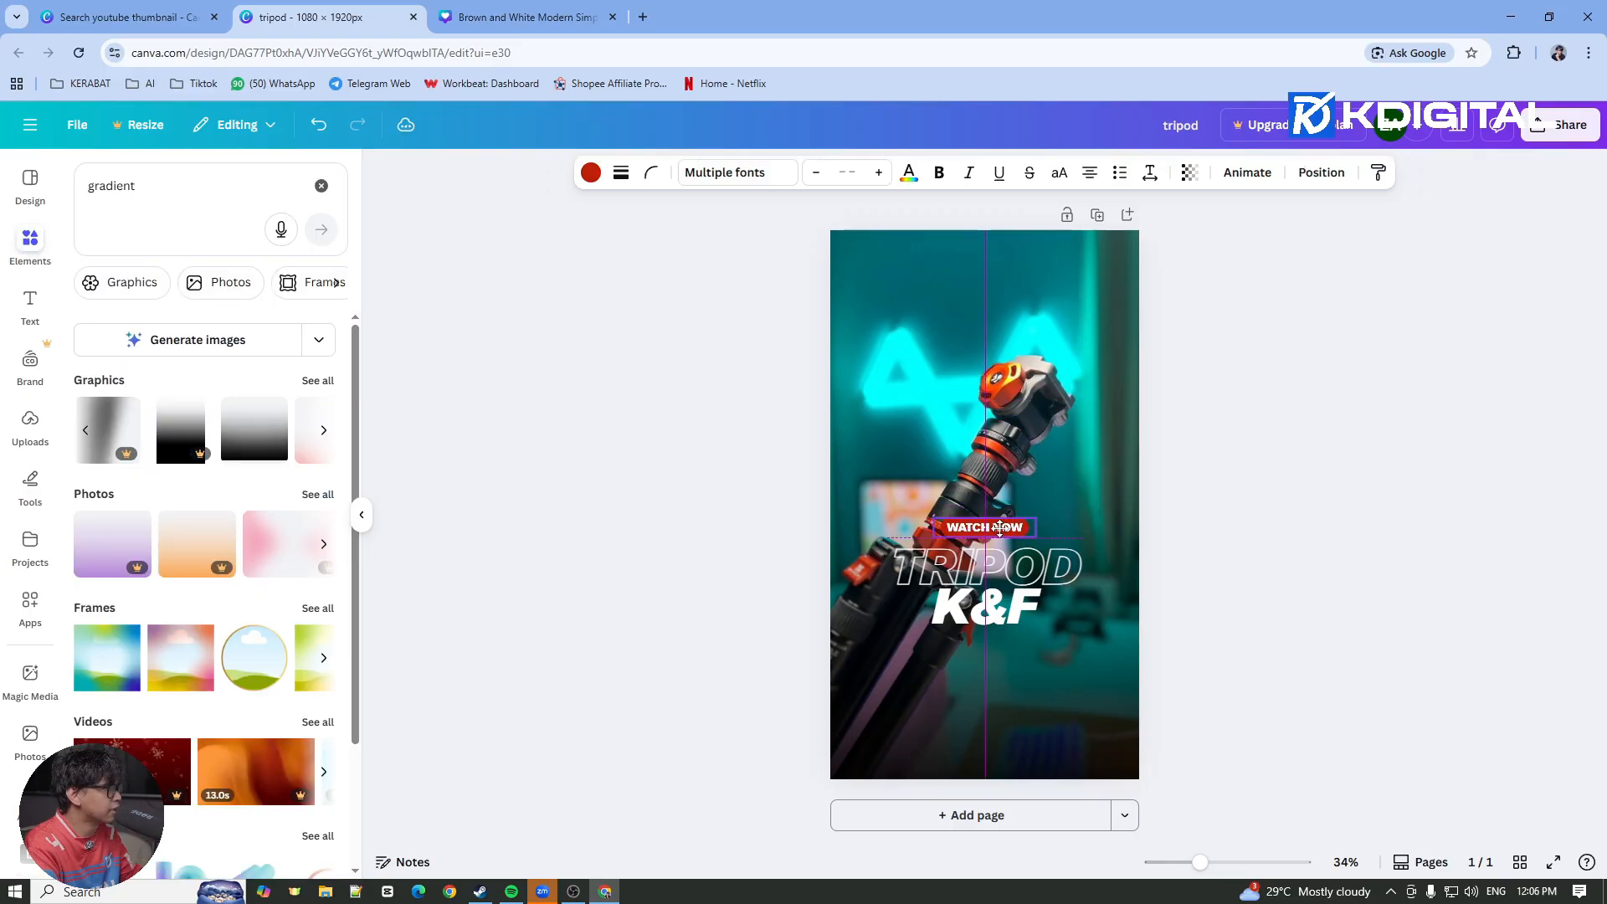
click(1251, 540)
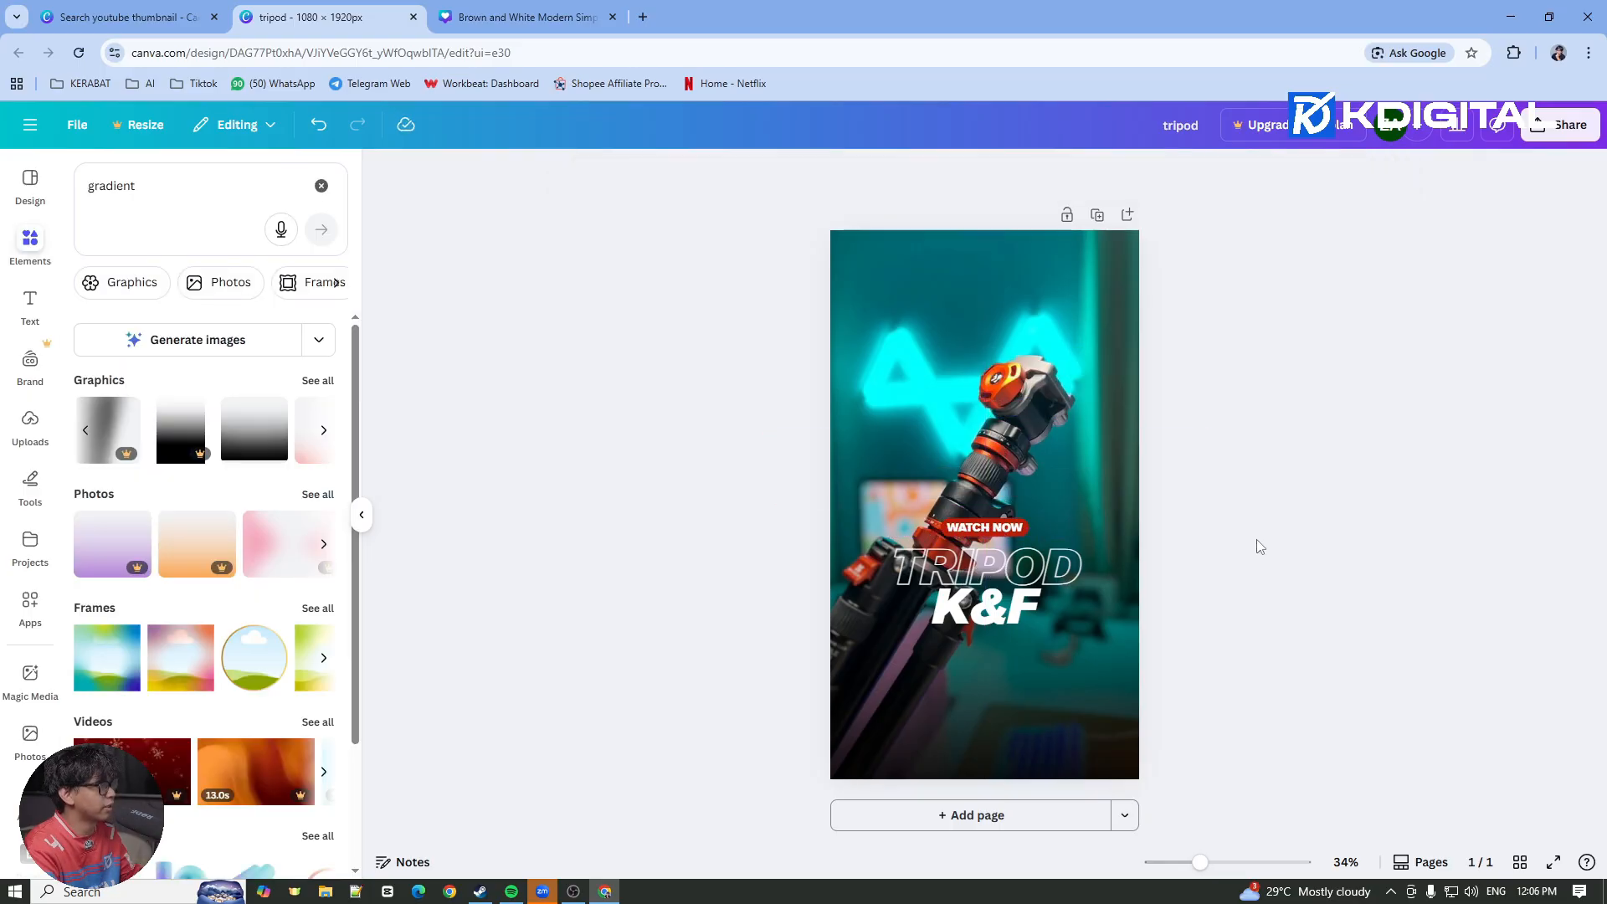
Look at the design's download options and close them without exporting
click(1569, 128)
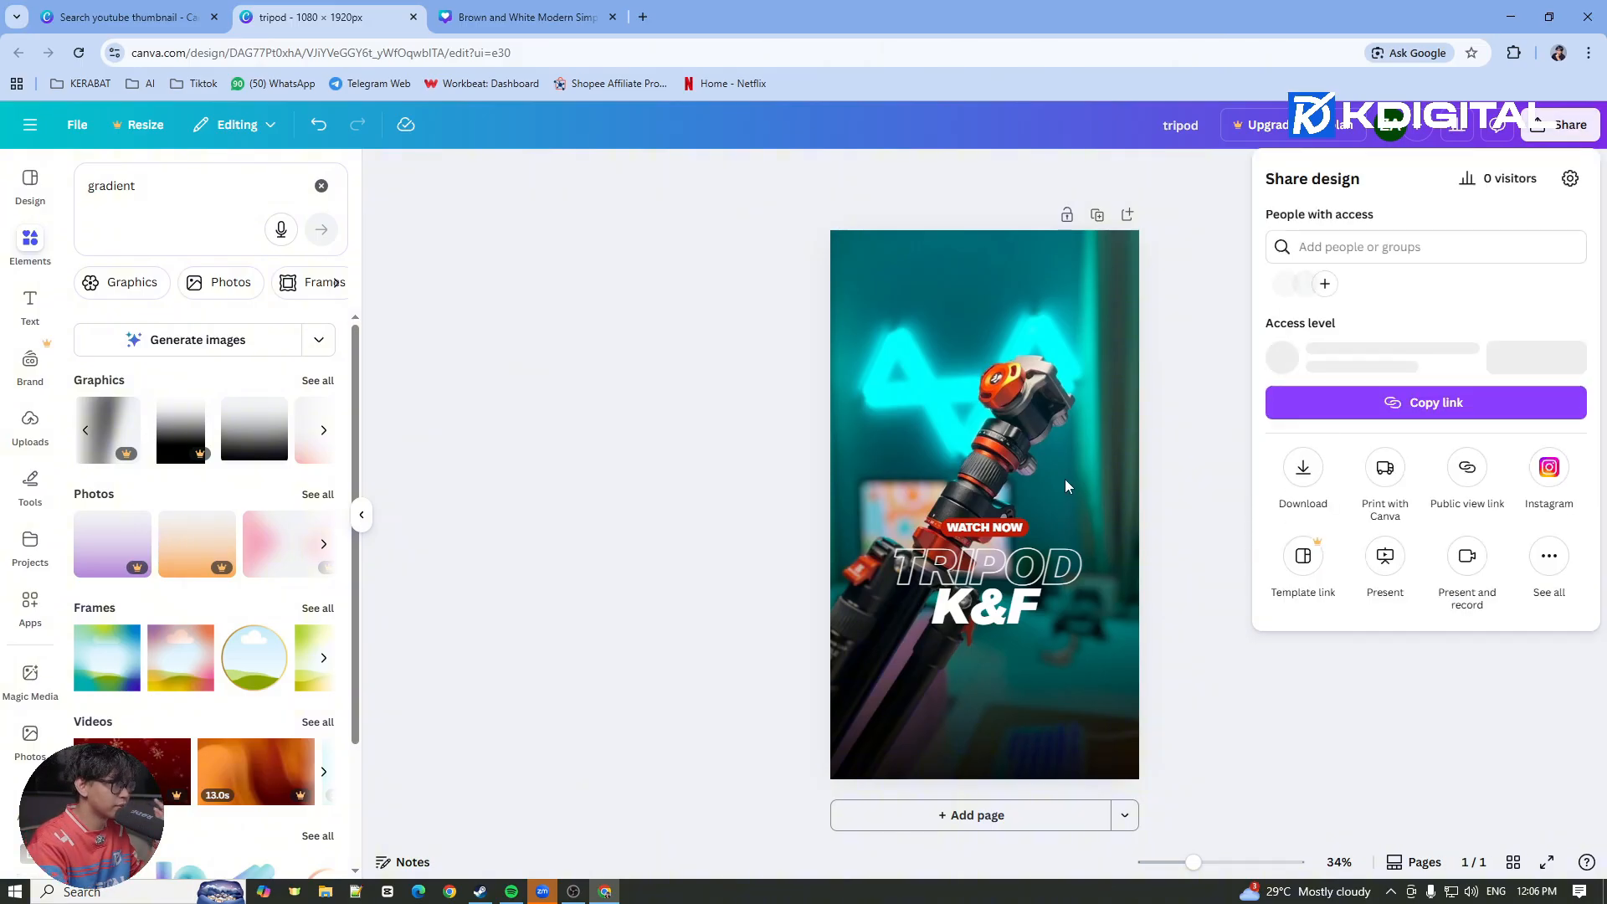
click(1311, 475)
click(750, 602)
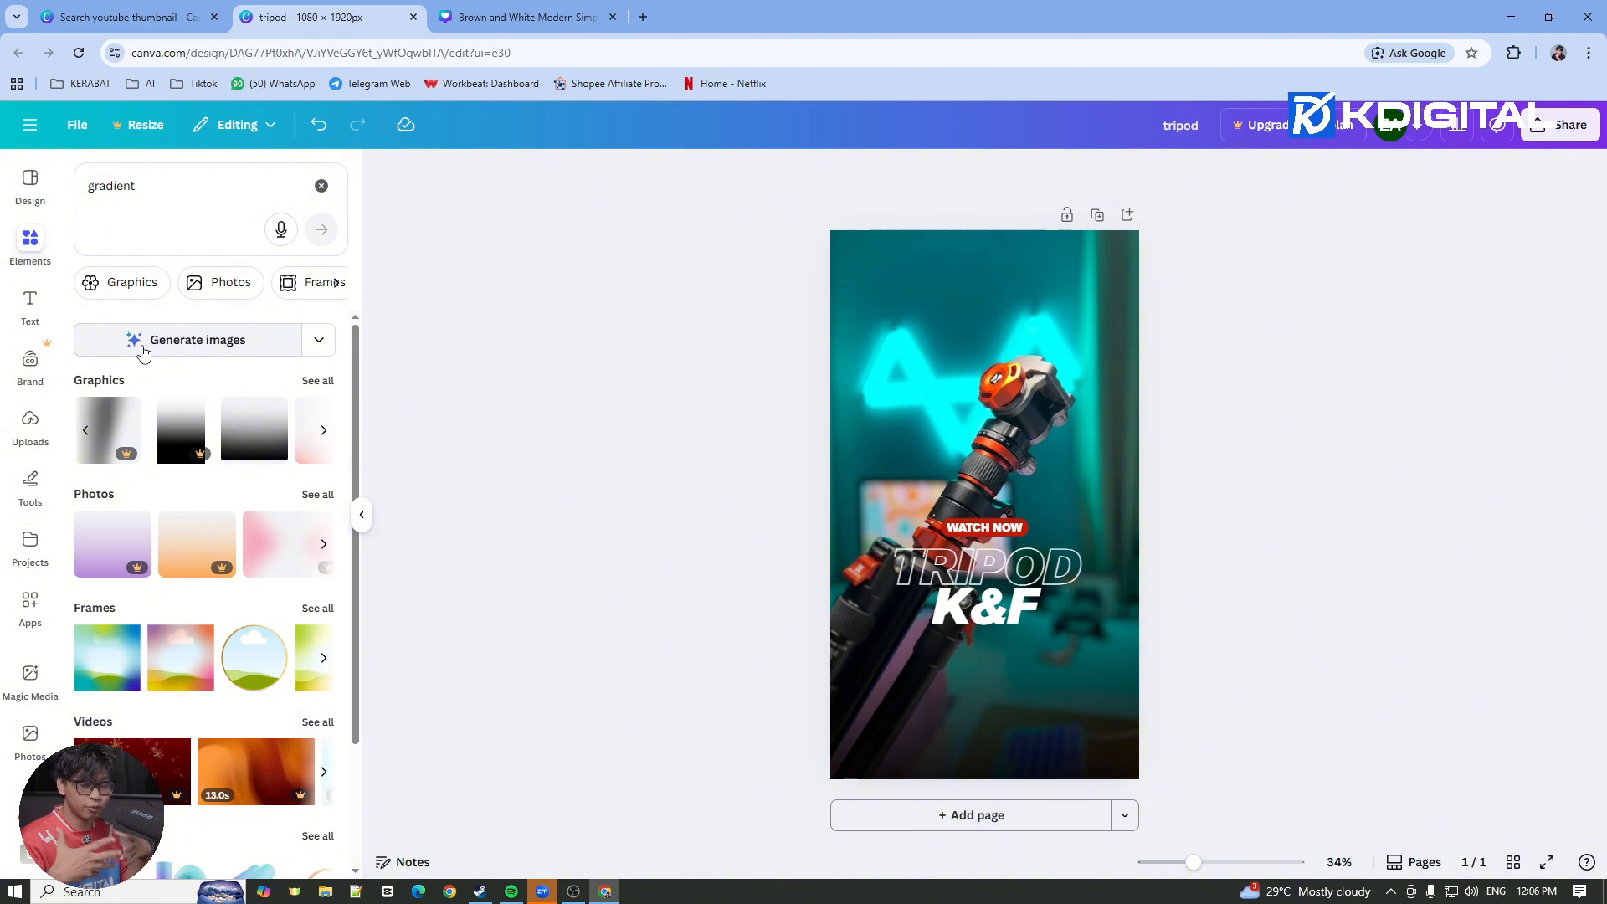
Replace the tripod background photo with the uploaded photo of a hand holding the blue stream deck
click(30, 422)
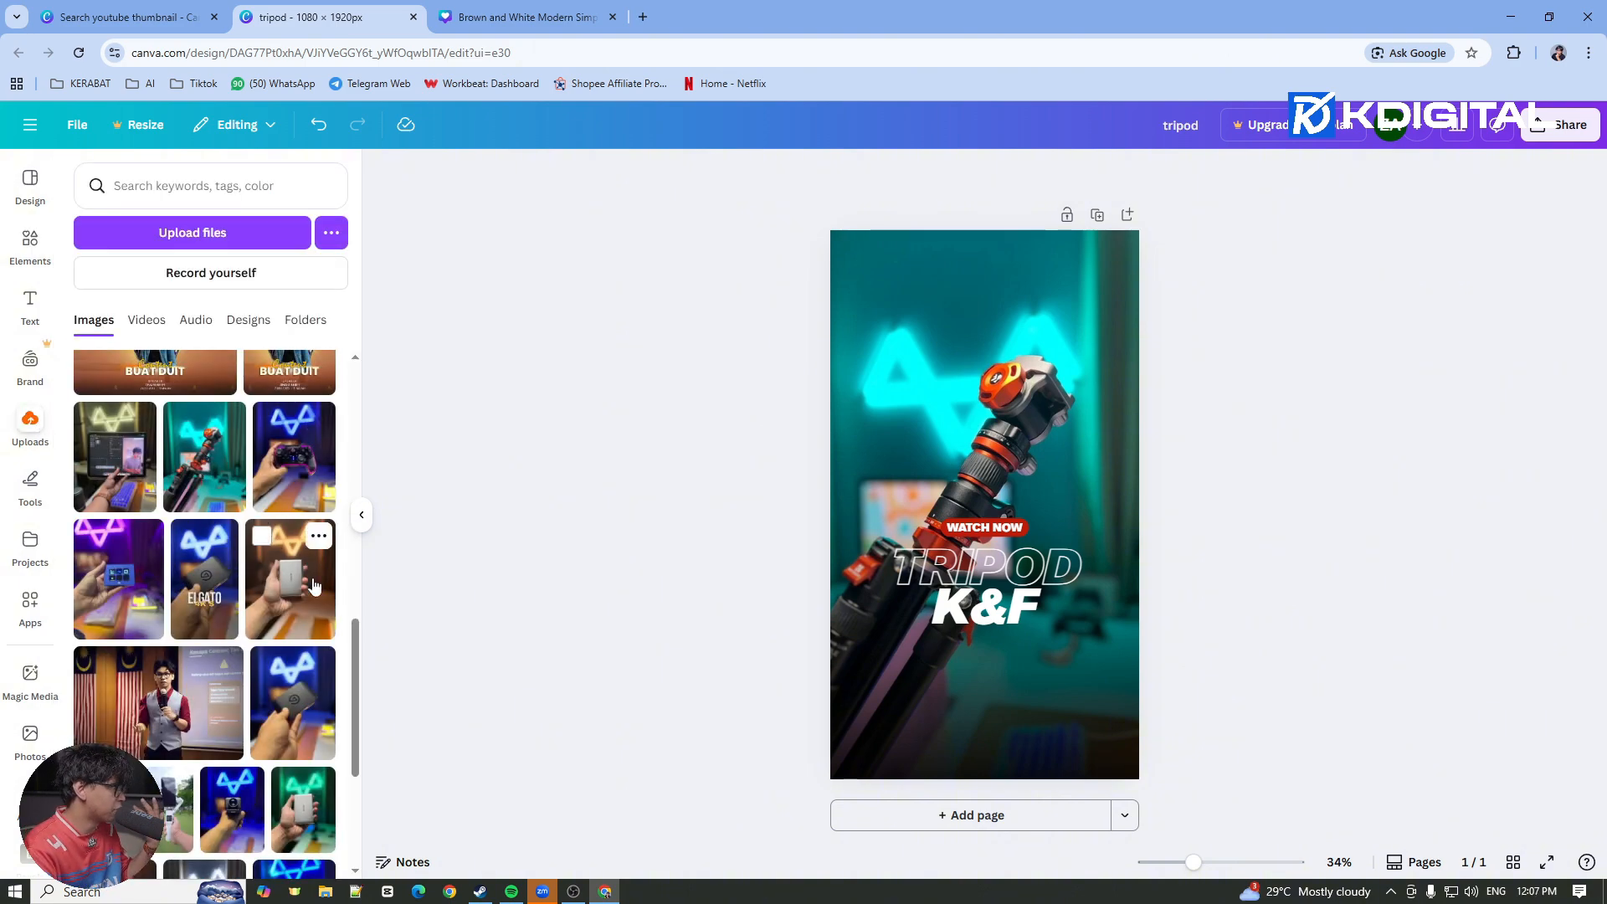
drag(110, 530, 859, 328)
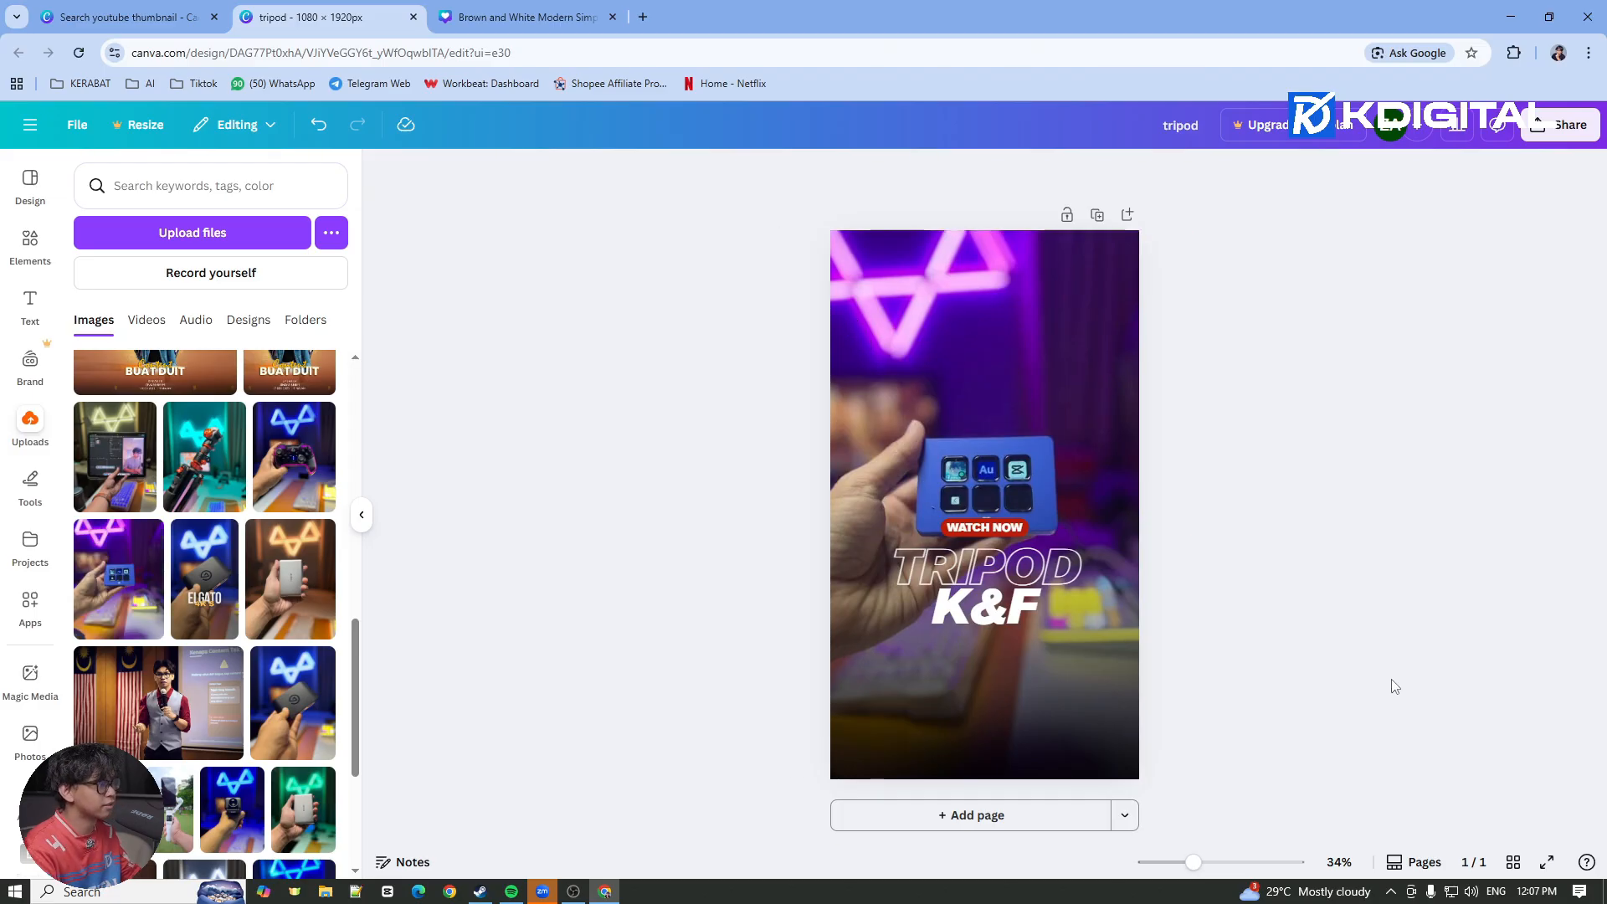
Replace the TRIPOD text with STREAM, widening its text box to fit on one line, and the K&F text with DECK
click(998, 575)
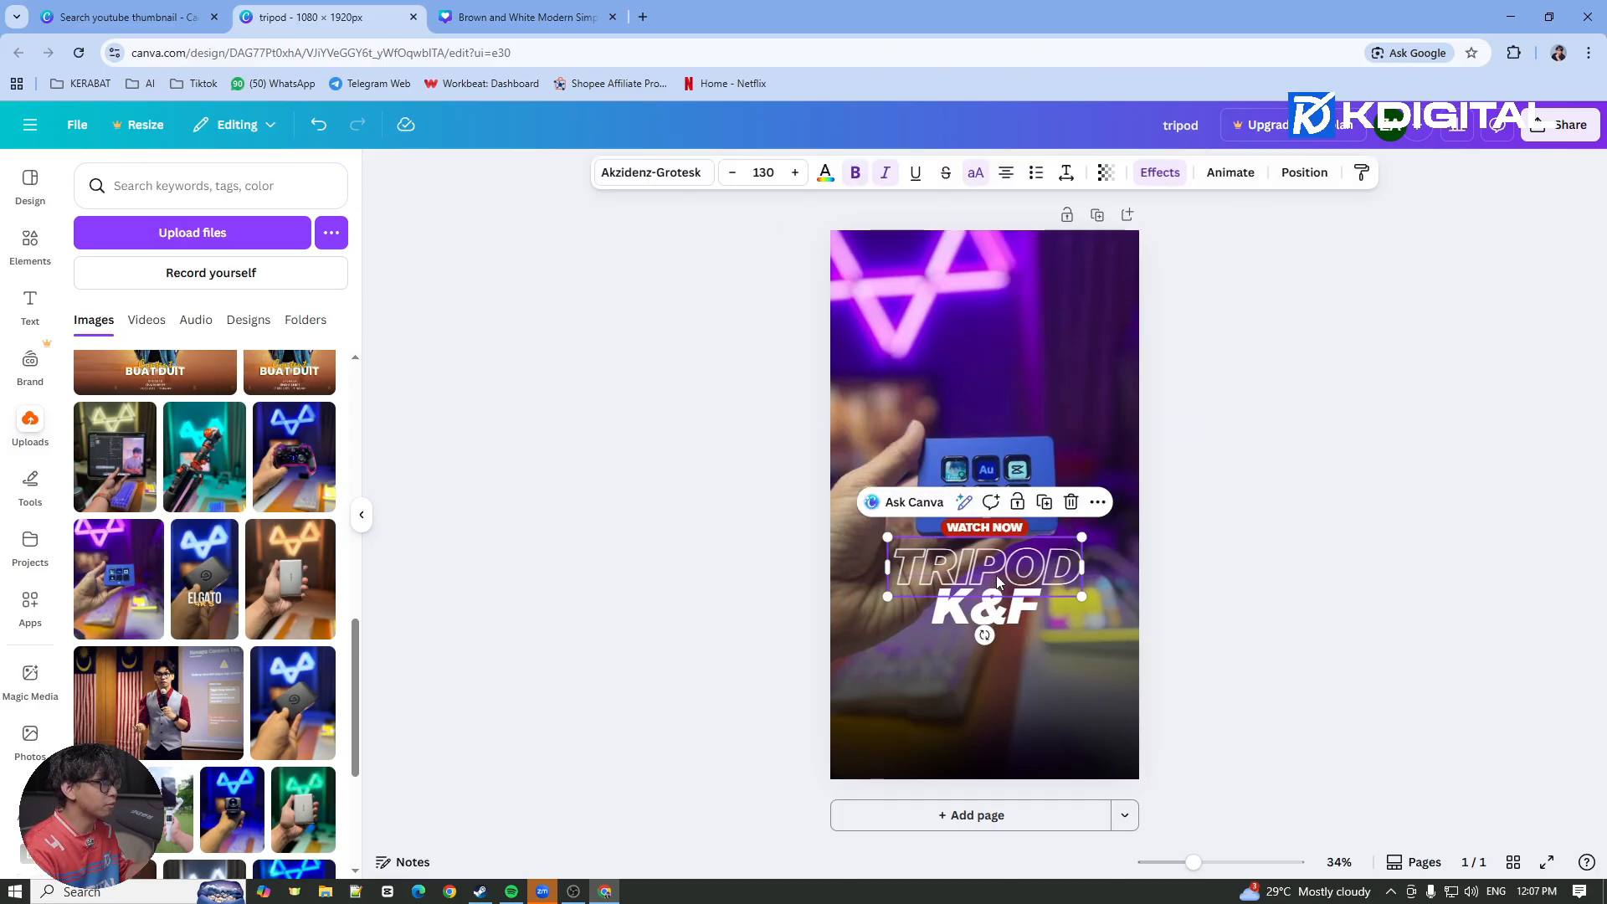
double_click(997, 576)
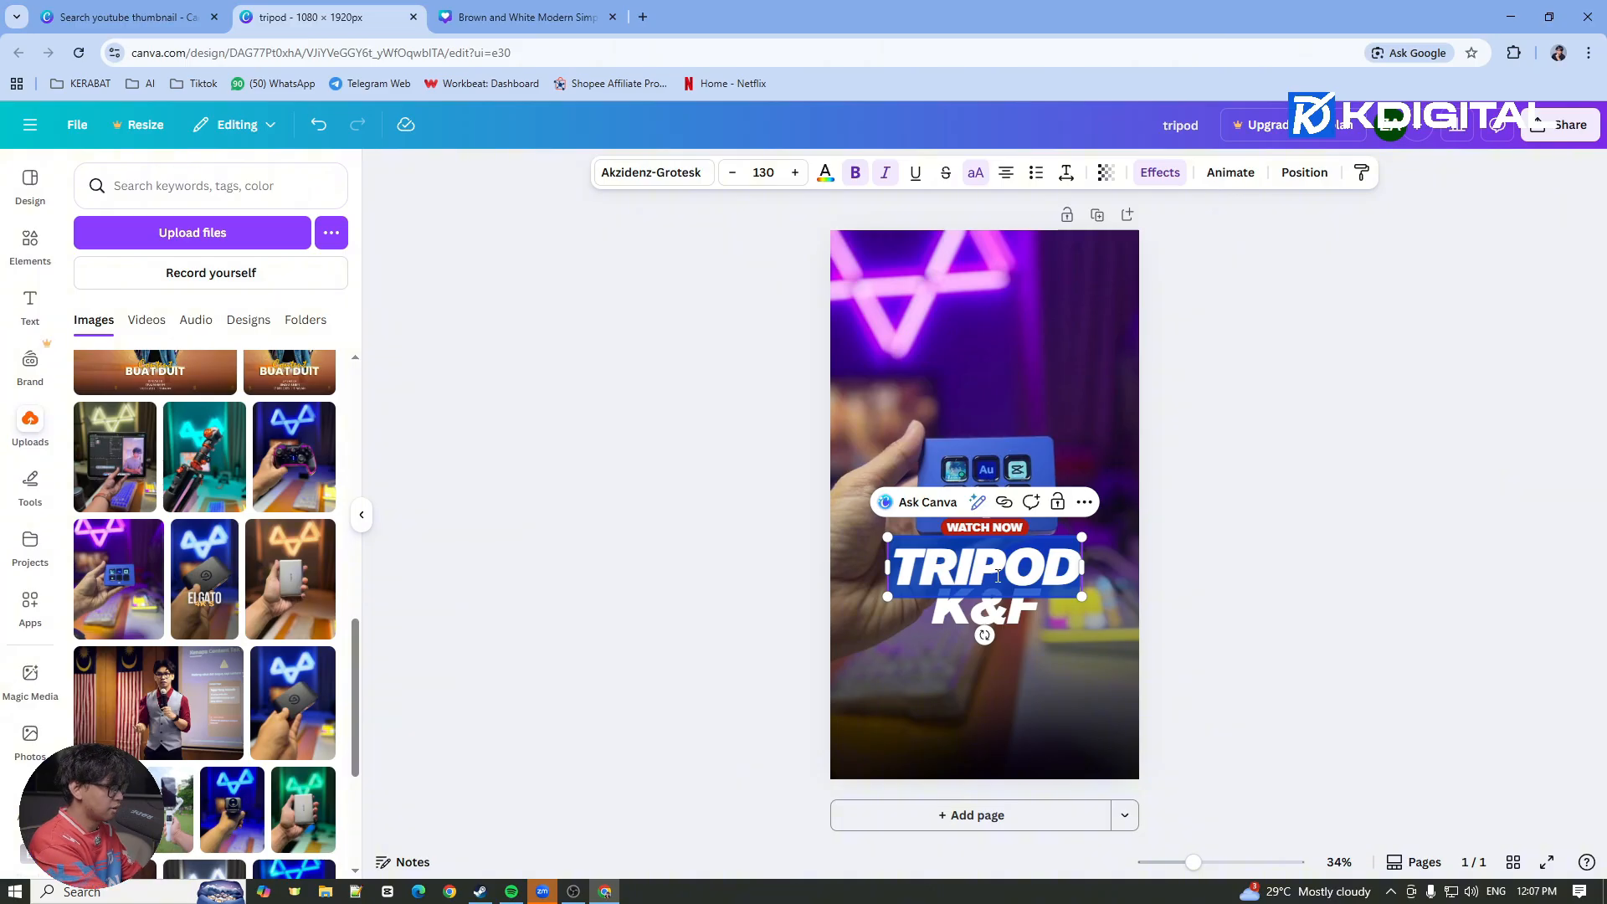
text(STREA)
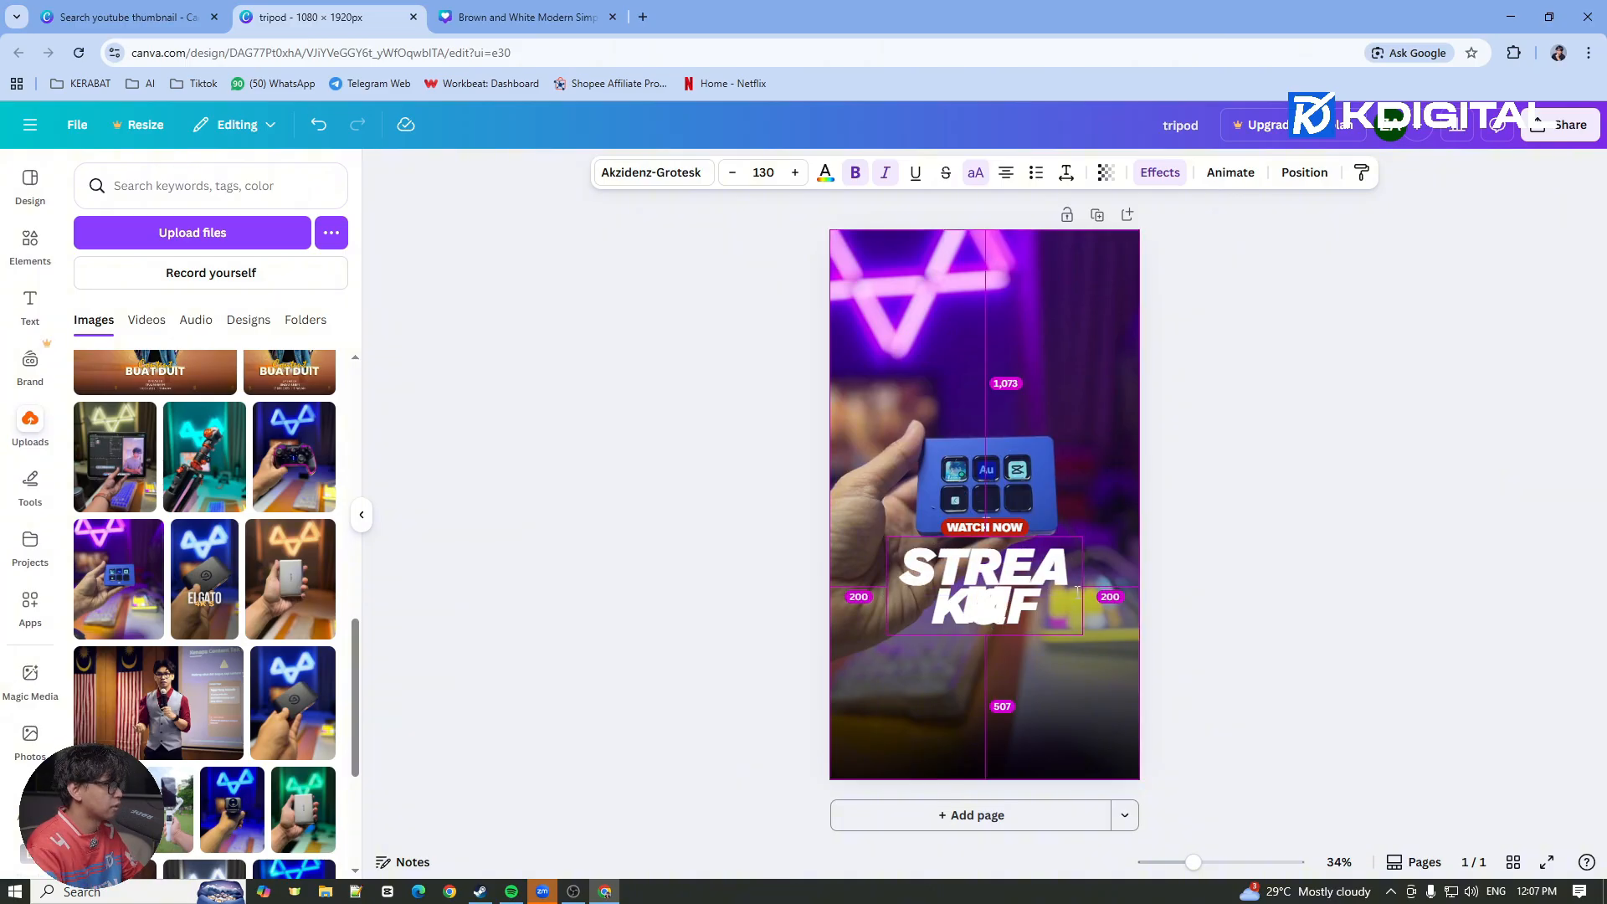
text(M)
drag(1081, 585, 1103, 584)
double_click(1021, 612)
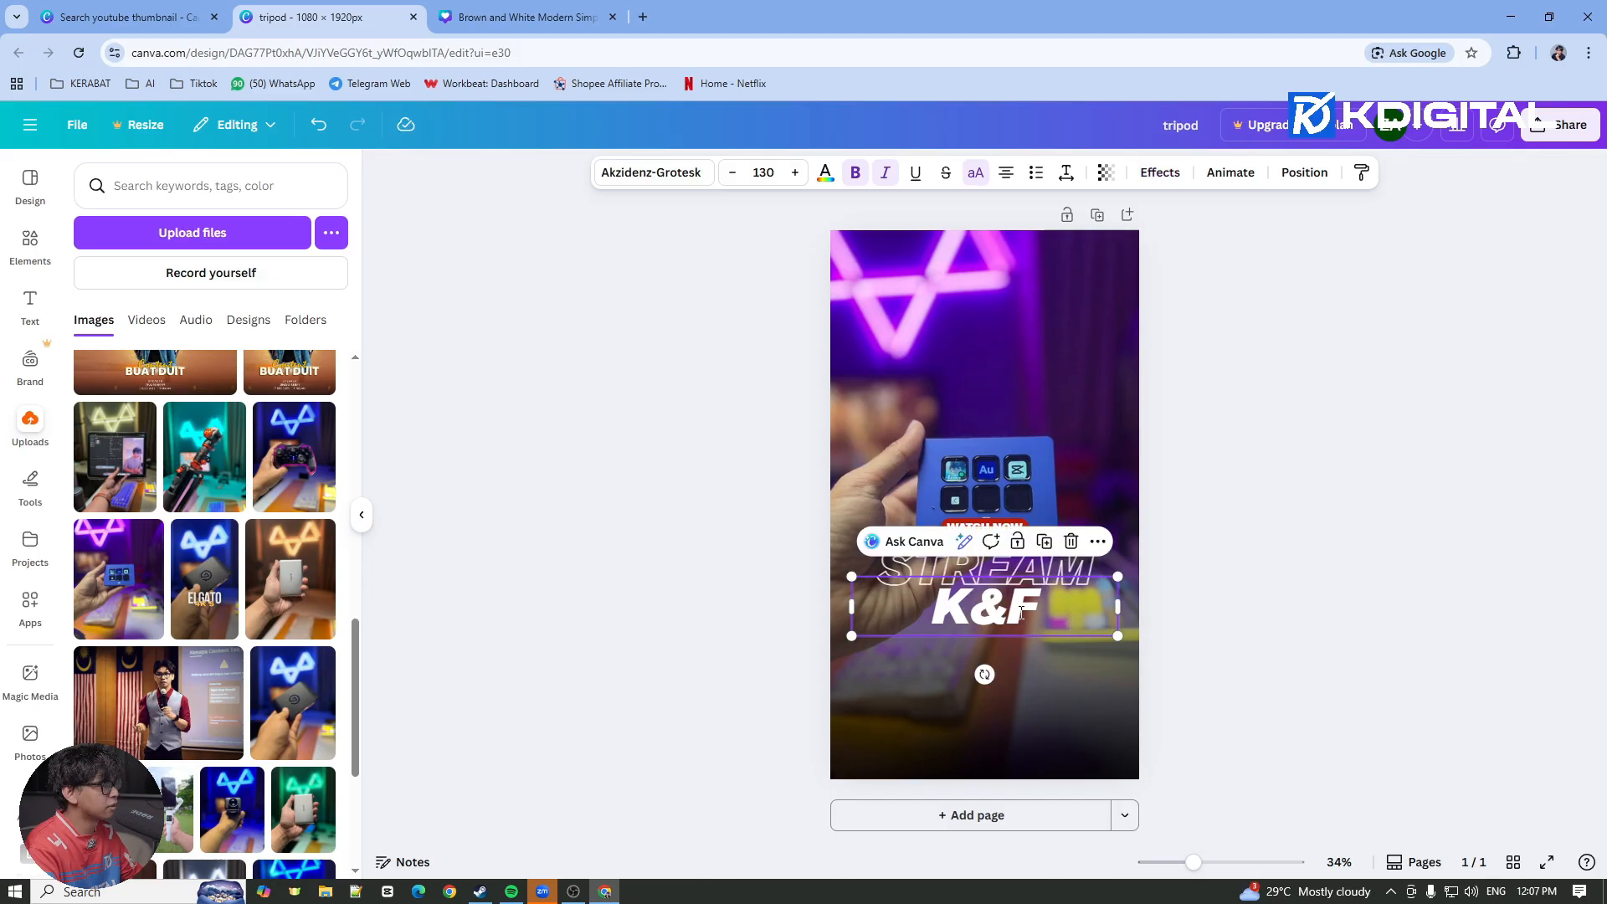
text(DECK)
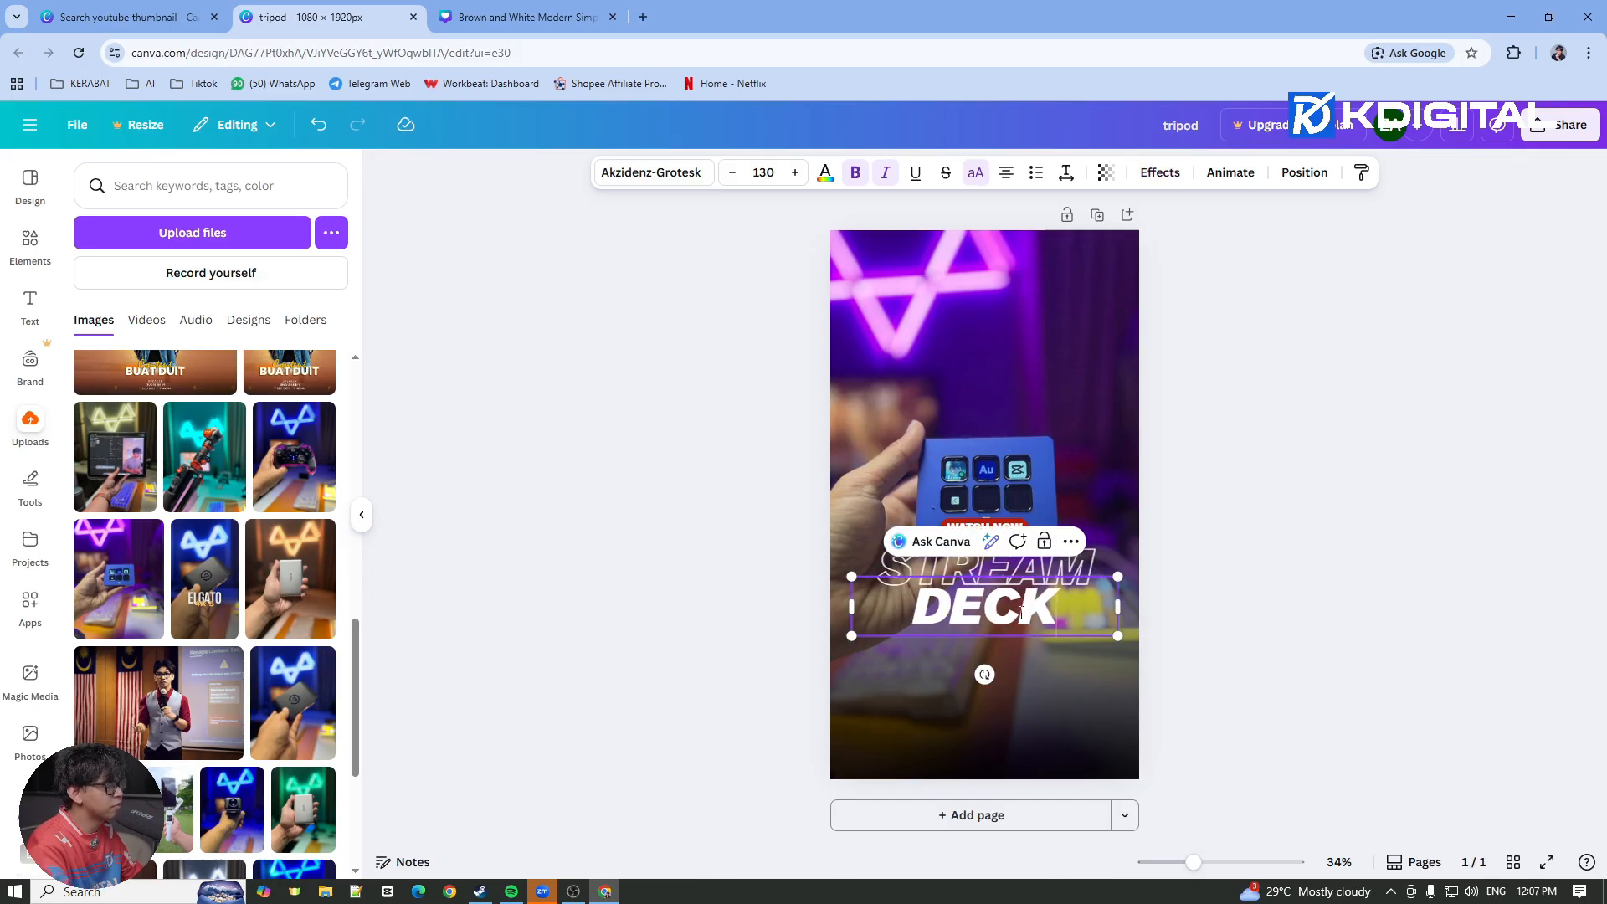
click(1277, 589)
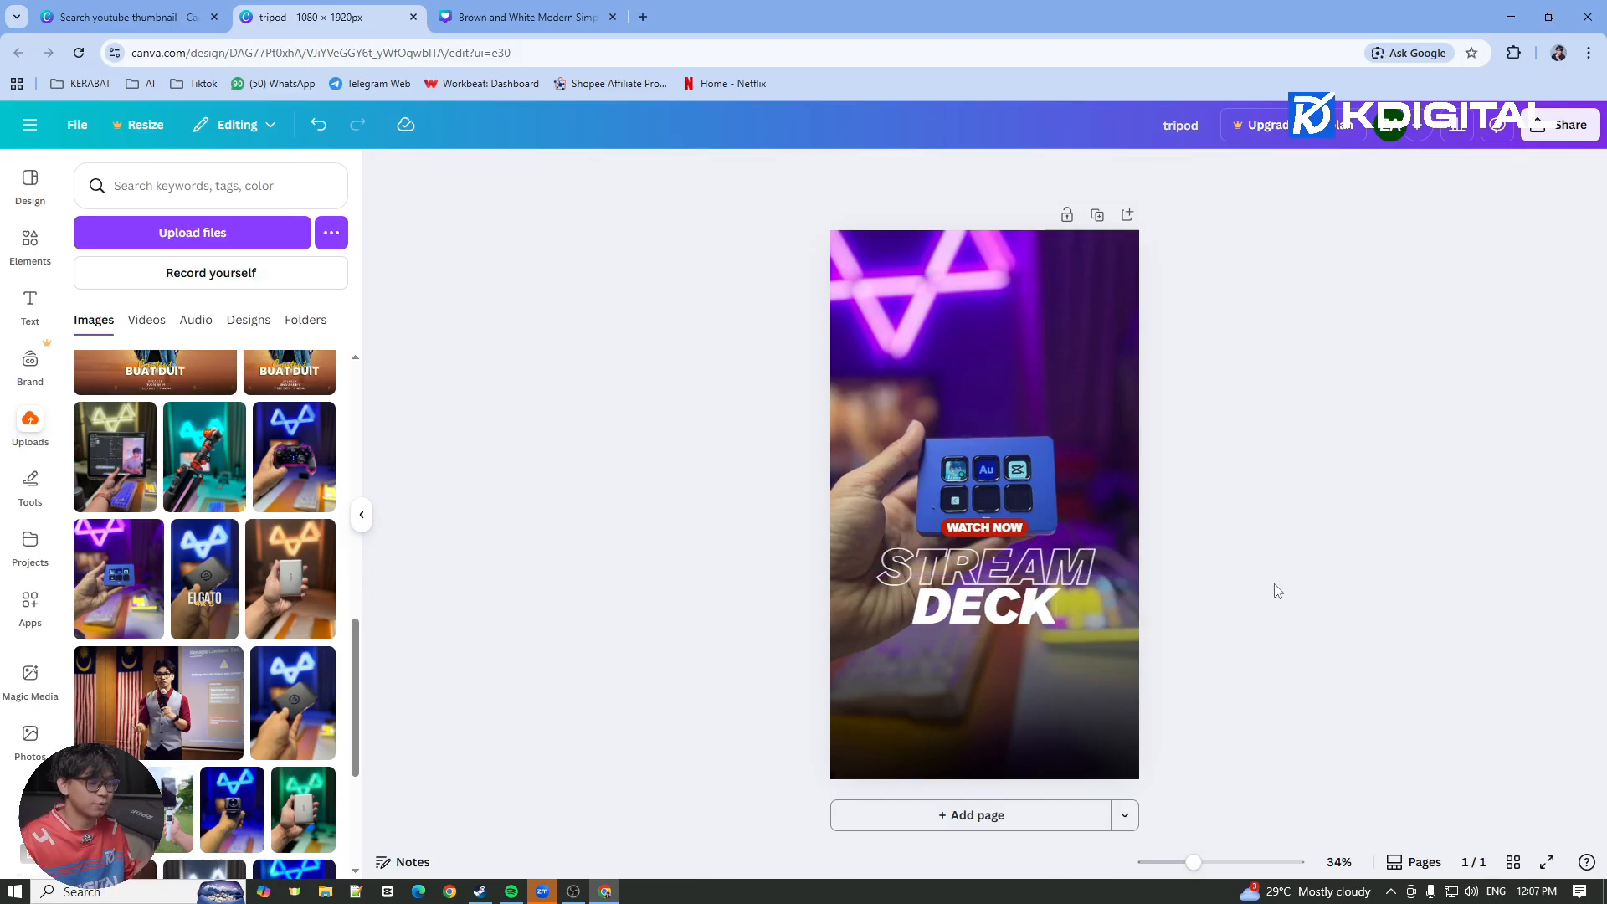